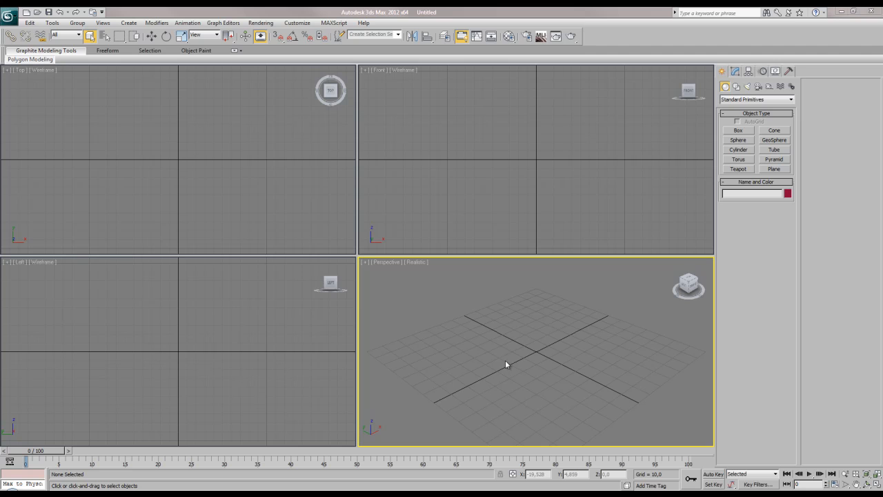
Create a box about 81 long, 95 wide and 63 high near the centre of the Perspective grid.
left_click(738, 137)
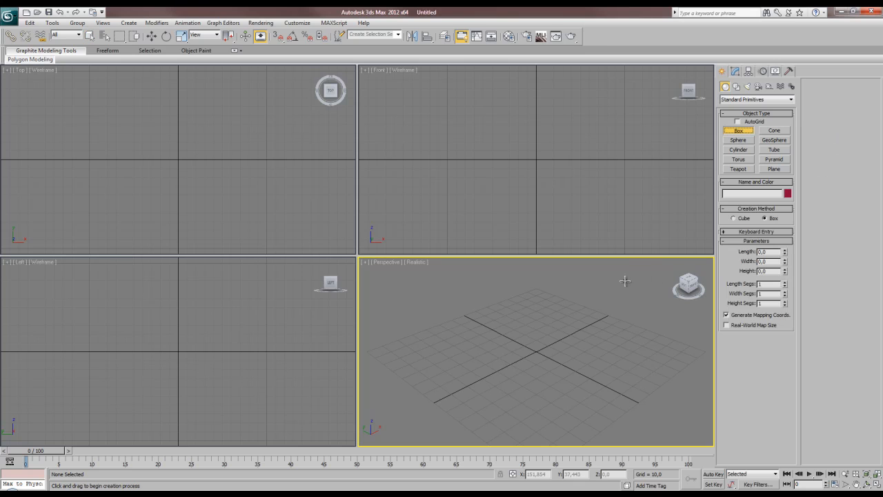
left_click_drag(543, 359, 522, 413)
left_click(612, 364)
right_click(611, 363)
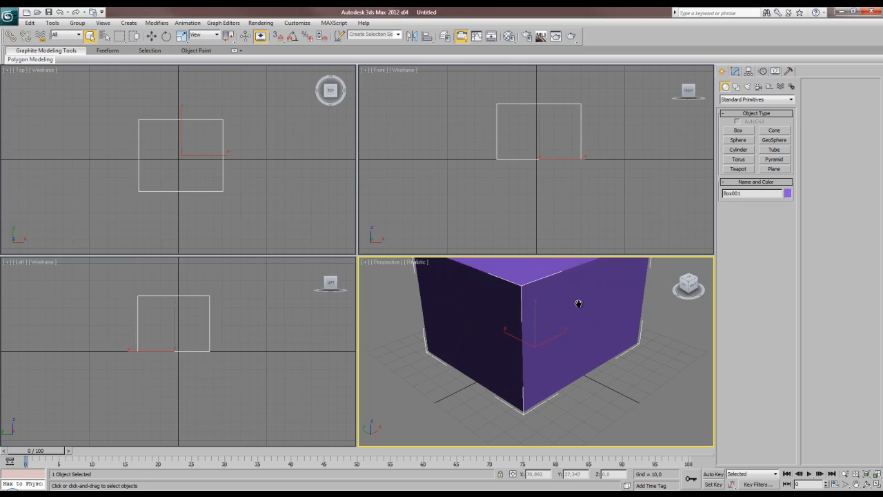
scroll(573, 334, "down", 5)
middle_click_drag(599, 334, 522, 322, "alt")
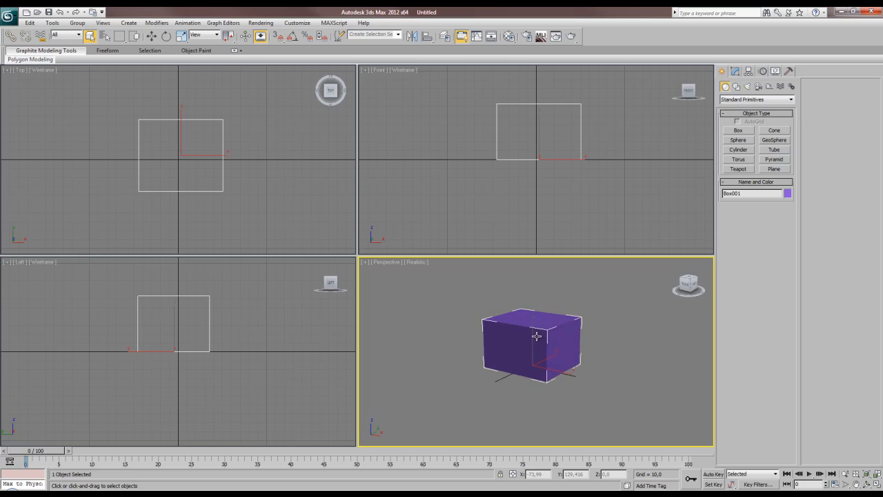
Convert the box to an Editable Poly.
right_click(527, 338)
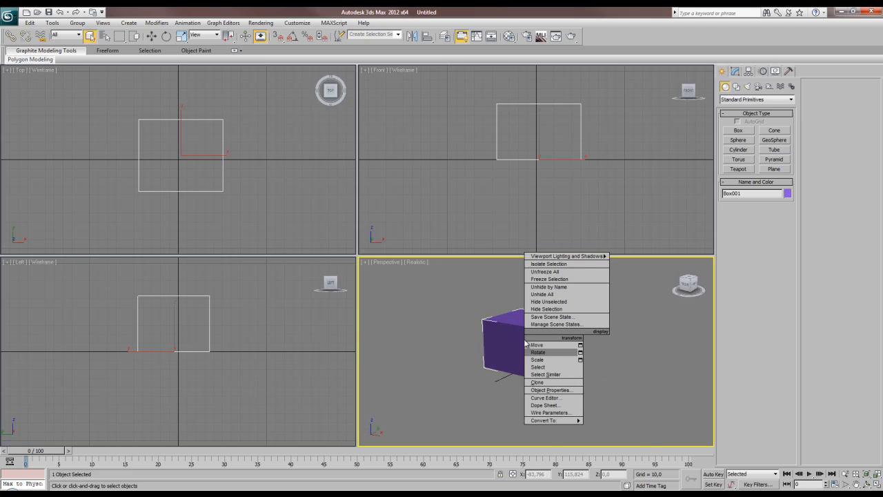
mouse_move(552, 421)
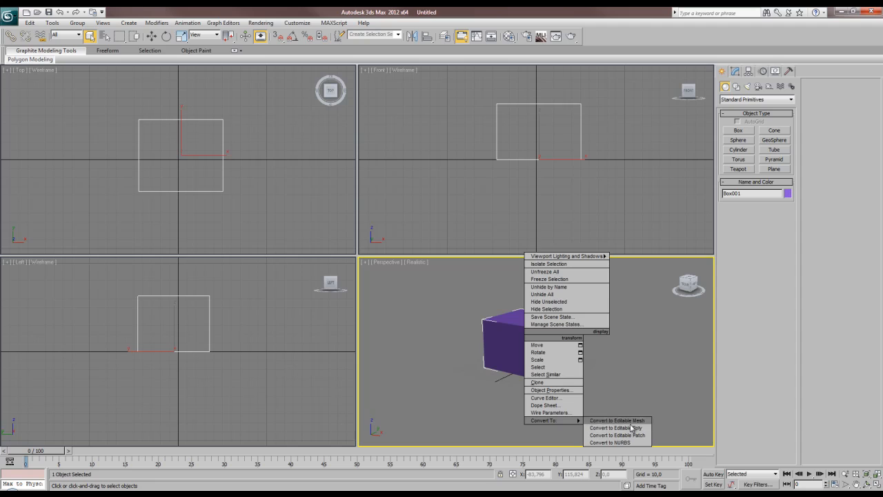
left_click(735, 72)
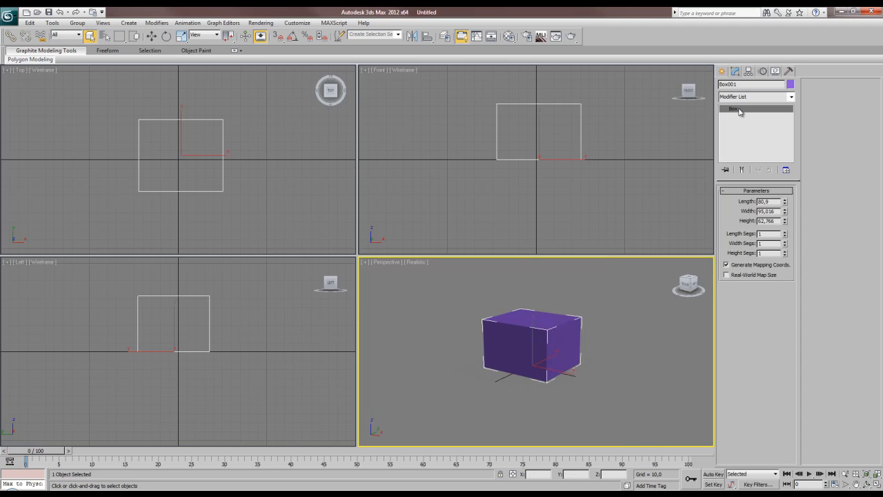
right_click(742, 109)
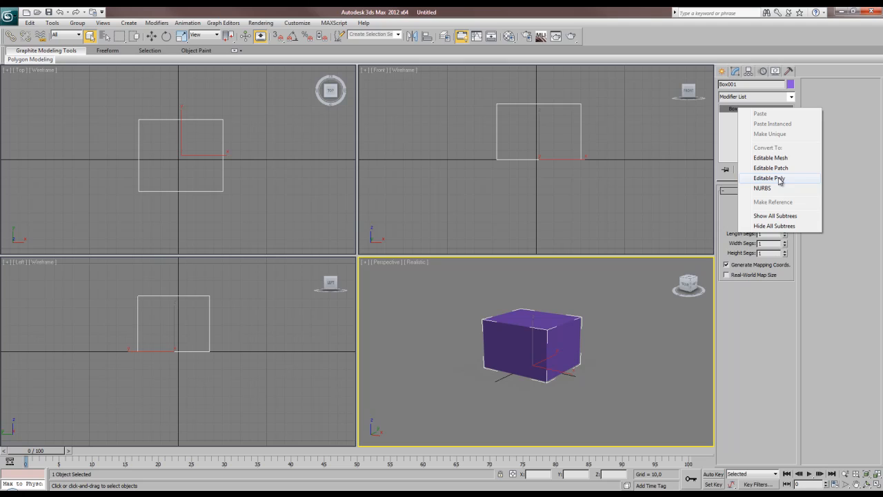
left_click(616, 348)
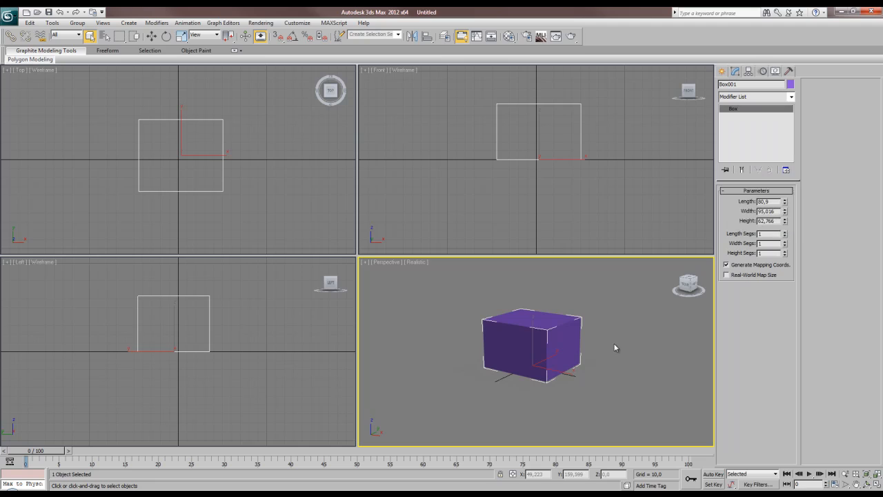
left_click(546, 339)
key("shift+e")
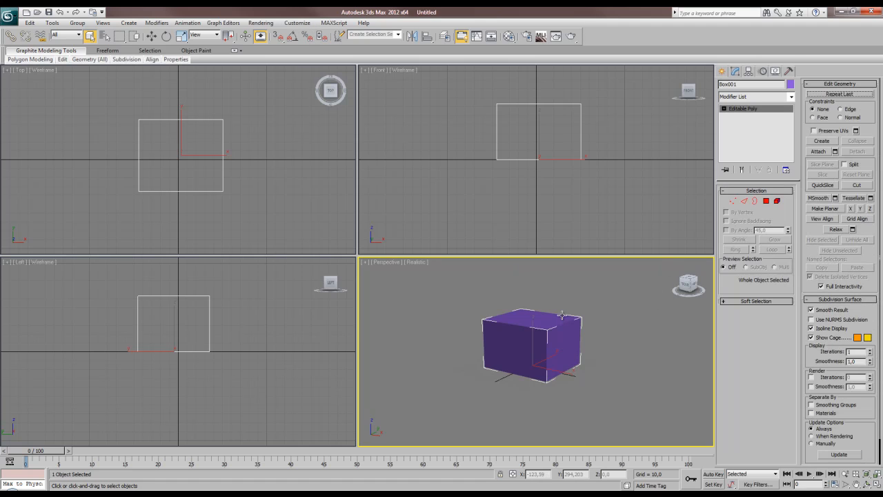
Look up which command the Shift+Ctrl+X hotkey is assigned to in the user interface customization.
left_click(297, 22)
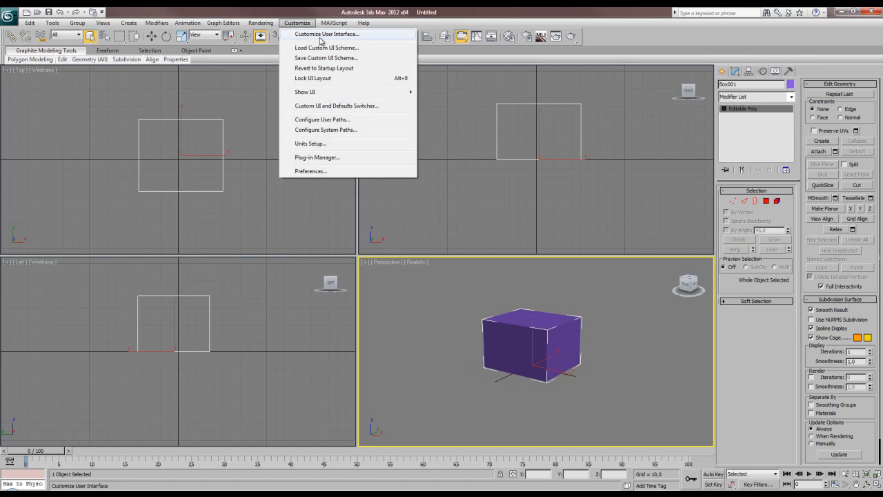
left_click(349, 34)
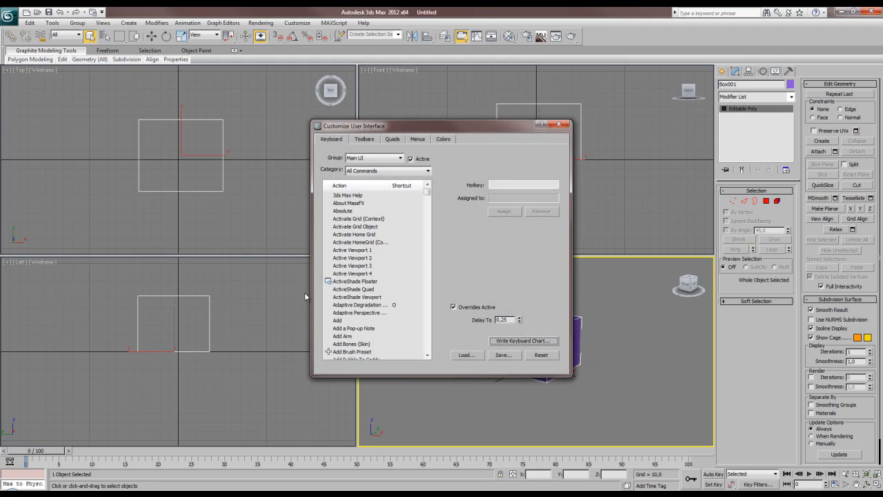
left_click(362, 250)
left_click(504, 185)
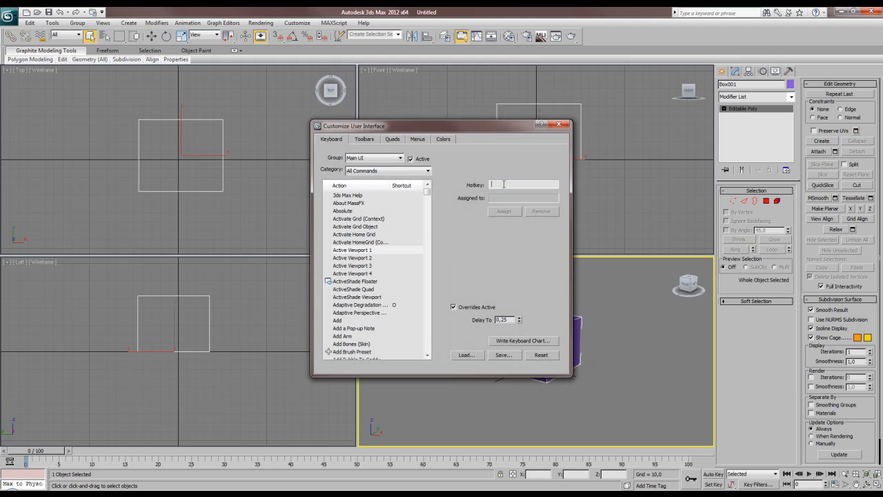
key("ctrl+shift+x")
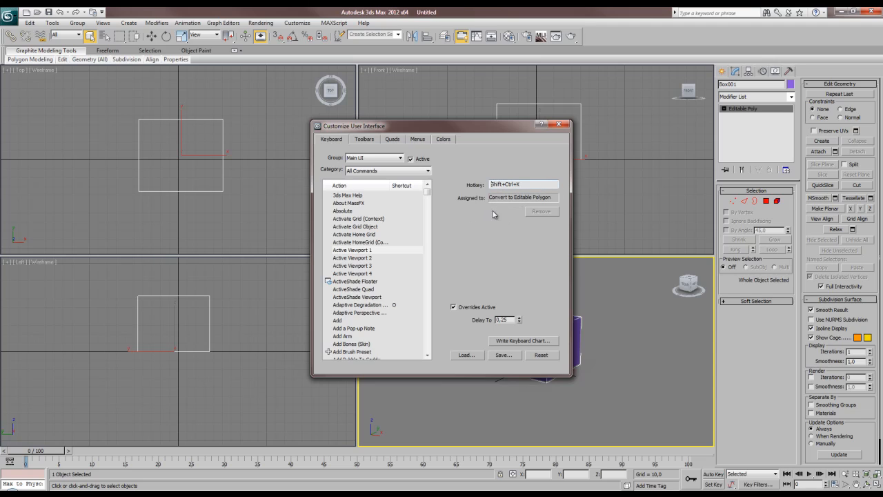
Locate the Convert to Editable Polygon action among the hotkey commands and close the customization dialog.
left_click(362, 259)
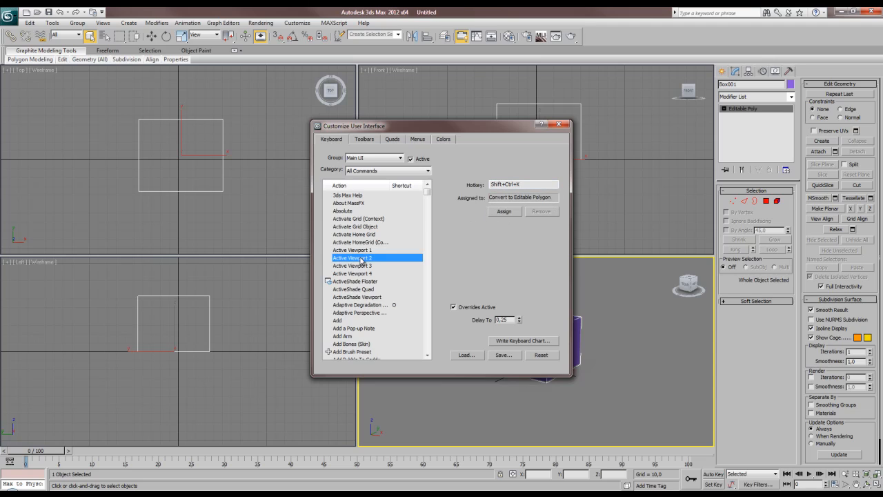
type("conv")
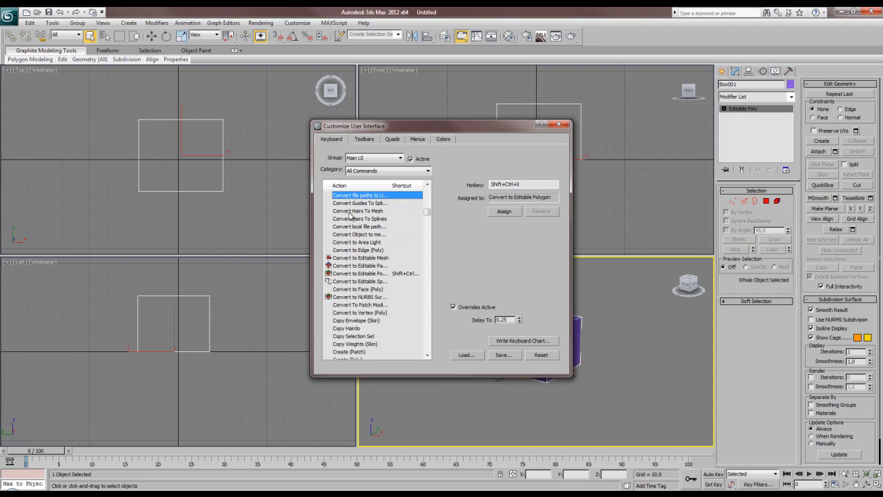
left_click(376, 274)
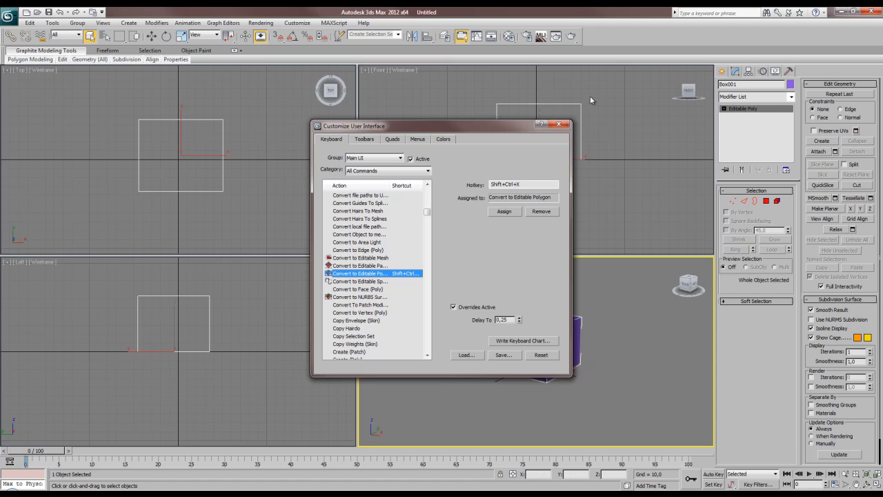
left_click(560, 124)
key("ctrl+shift+x")
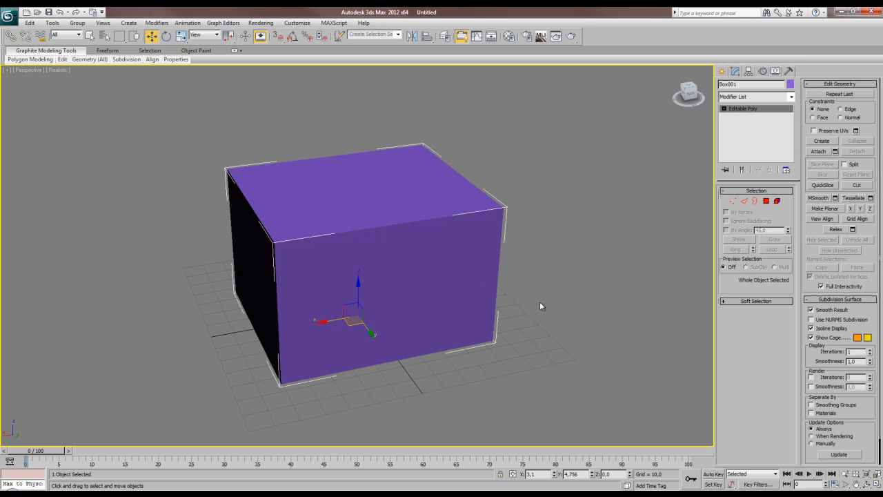
Extrude the top polygon of the box upward to form a second section.
middle_click_drag(488, 306, 451, 285, "alt")
left_click(766, 201)
left_click(355, 176)
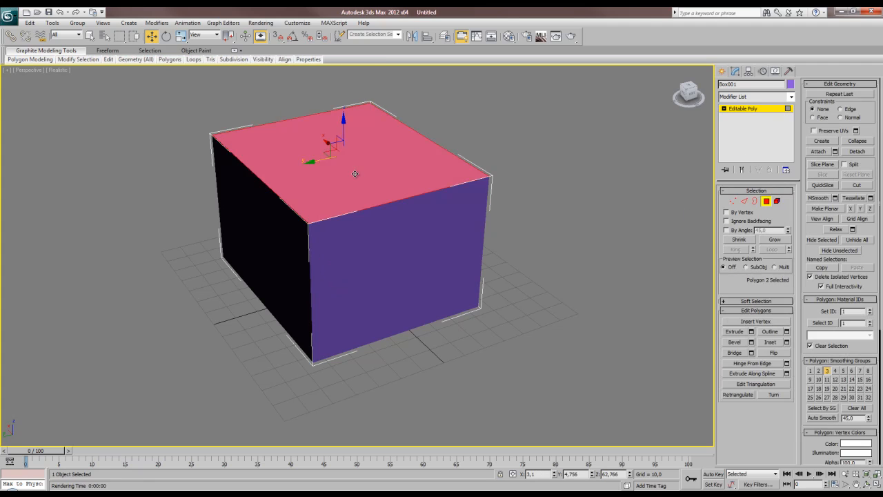
middle_click_drag(355, 176, 404, 274, "alt")
key("shift+e")
left_click_drag(381, 258, 372, 145)
key("w")
Move the extruded top polygon along the X axis so the upper section slants, and clear the polygon selection.
middle_click_drag(363, 254, 396, 276, "alt")
left_click_drag(365, 160, 314, 157)
left_click(547, 359)
middle_click_drag(547, 359, 483, 314, "alt")
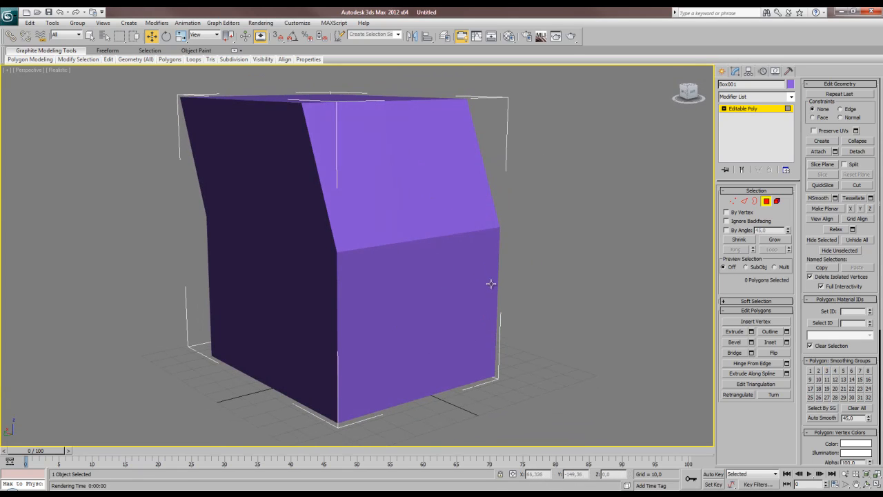
middle_click_drag(489, 283, 507, 280, "alt")
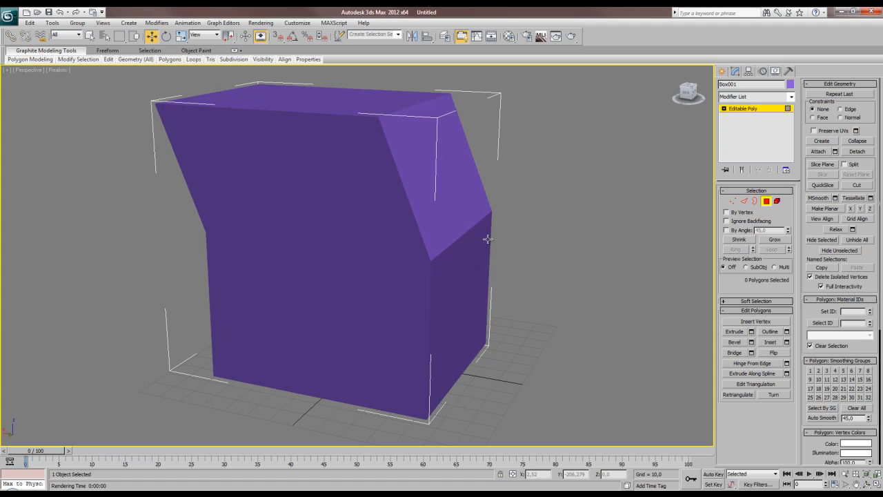
middle_click_drag(488, 239, 453, 256, "alt")
Assign the slanted side polygon and the vertical polygon directly below it to the same smoothing group.
left_click(426, 196)
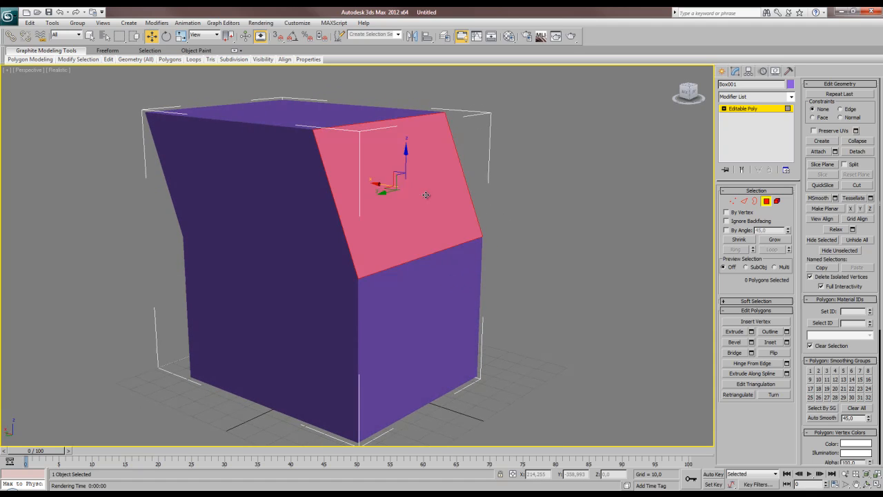
left_click(430, 316, "ctrl")
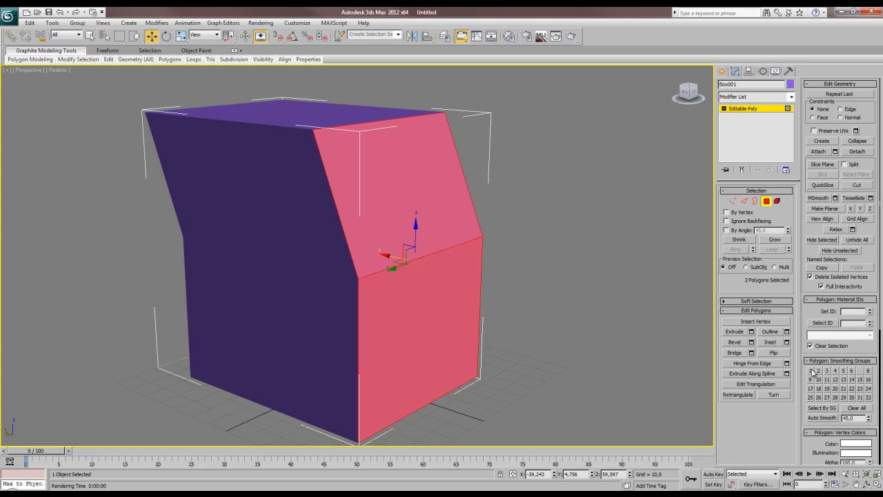
left_click(610, 339)
middle_click_drag(543, 321, 506, 311, "alt")
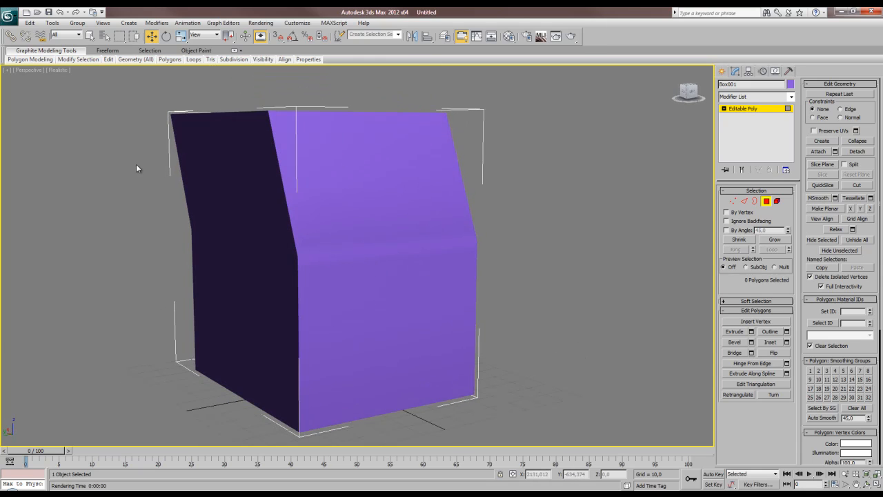
Switch the Perspective viewport display from Realistic to Shaded.
left_click(58, 70)
left_click(94, 91)
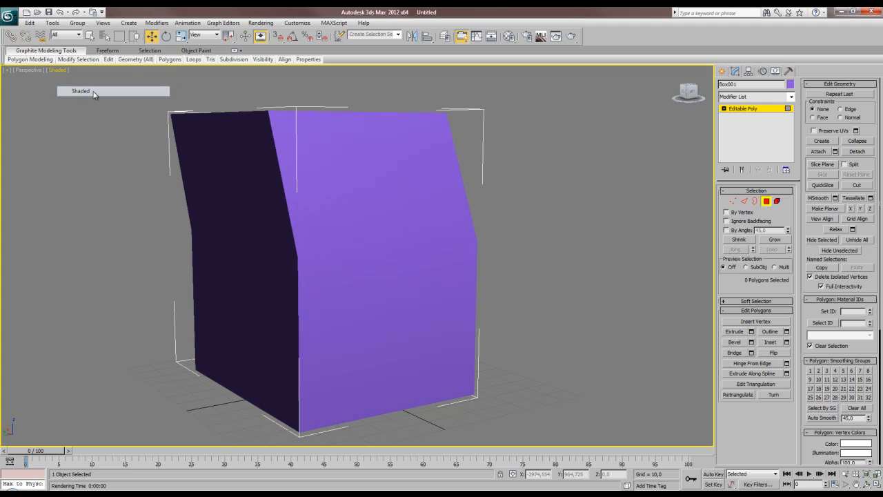
mouse_move(92, 251)
middle_mouse_down("alt")
mouse_move(154, 217)
mouse_move(123, 186)
mouse_move(234, 225)
mouse_move(270, 206)
mouse_move(276, 191)
mouse_move(361, 223)
mouse_move(263, 243)
mouse_move(275, 265)
mouse_move(285, 197)
mouse_move(276, 244)
mouse_move(242, 256)
mouse_move(274, 241)
mouse_move(259, 239)
middle_mouse_up("alt")
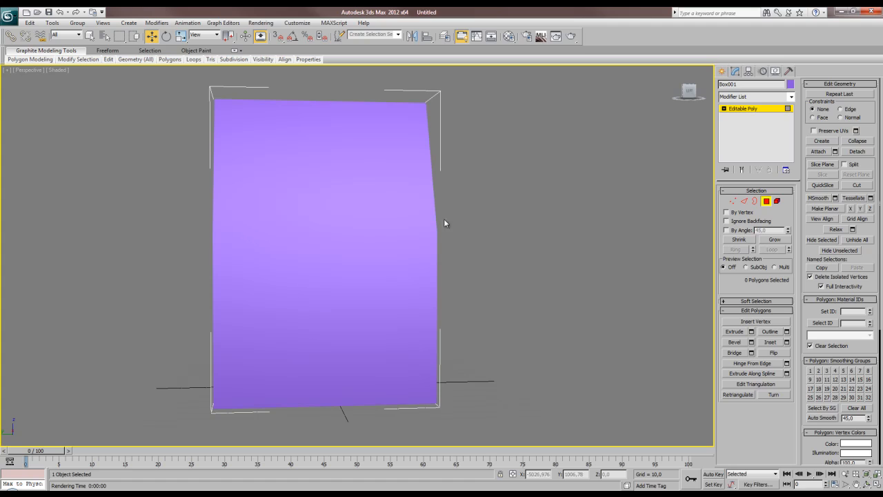
Create a cylinder with a radius of about 61 and a height of about 154 beside the box.
left_click(722, 72)
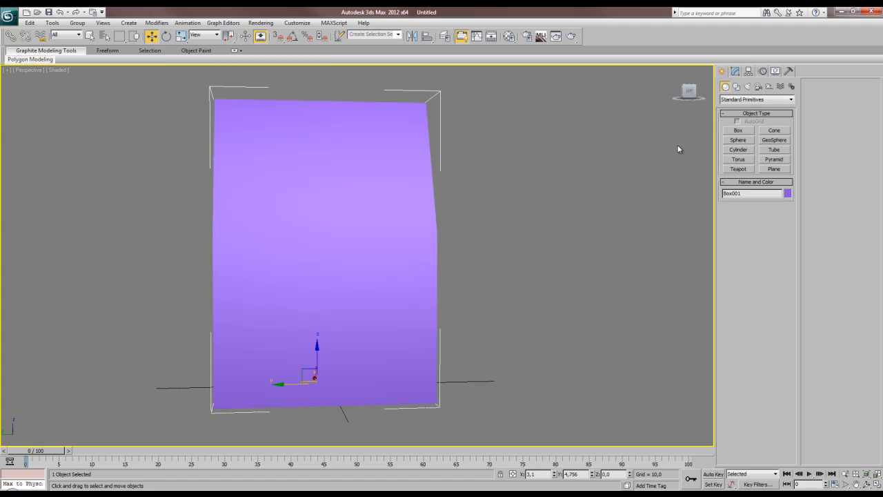
scroll(526, 251, "up", 2)
scroll(538, 183, "down", 5)
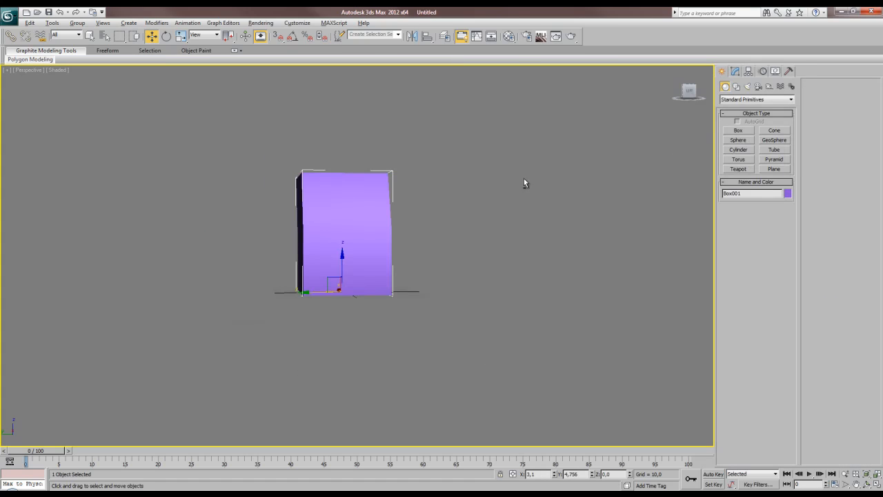
middle_click_drag(484, 207, 504, 193, "alt")
left_click(738, 149)
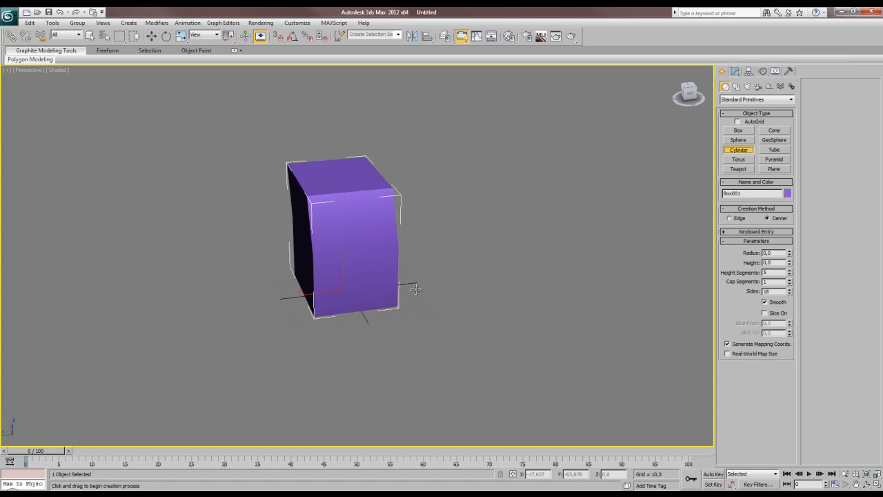
left_click_drag(478, 316, 514, 343)
left_click(514, 178)
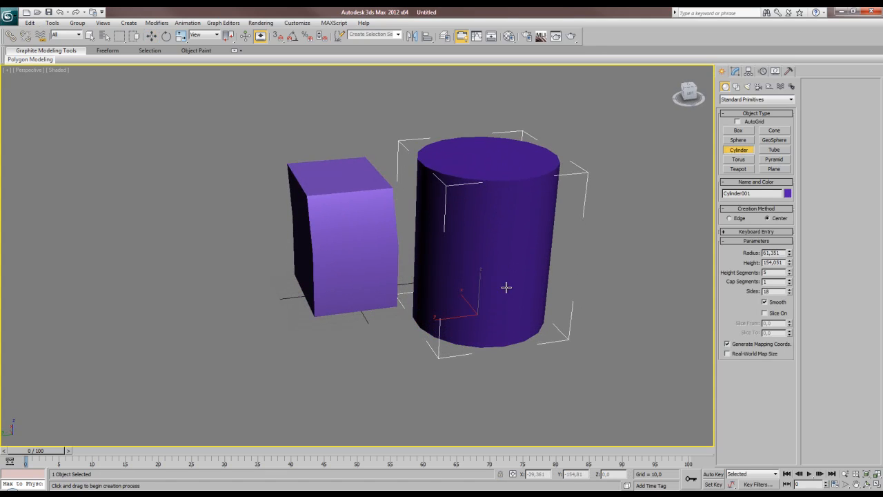
Show edged faces in the viewport and set the cylinder's number of sides to 10.
middle_click_drag(507, 290, 382, 276, "alt")
key("w")
key("z")
middle_click_drag(315, 223, 428, 290, "alt")
left_click(735, 71)
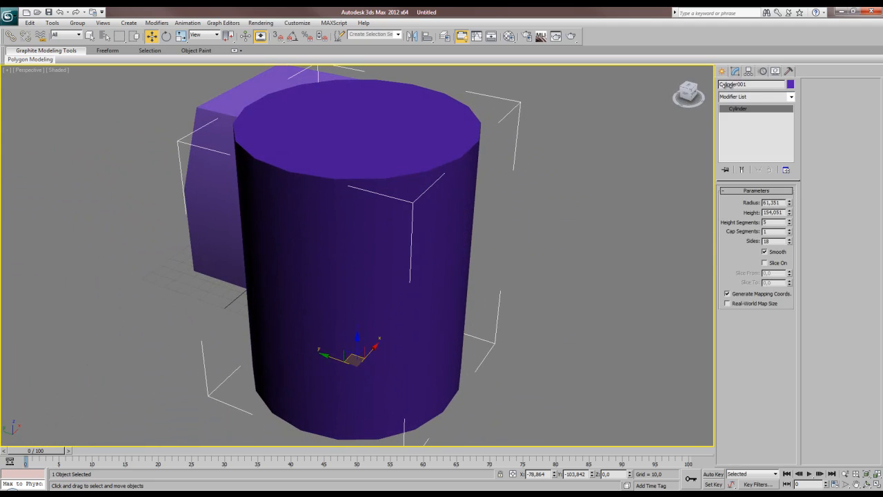
key("F3")
middle_click_drag(543, 253, 546, 258)
key("F3")
key("F4")
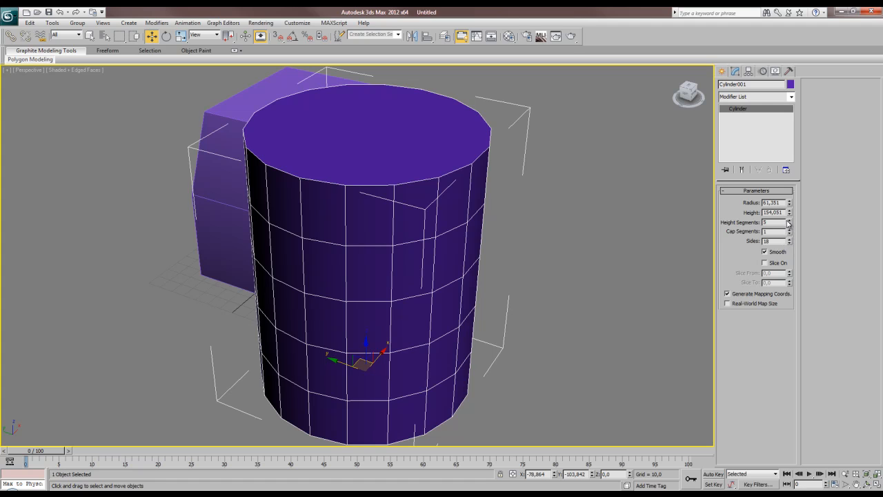
left_click_drag(790, 244, 791, 277)
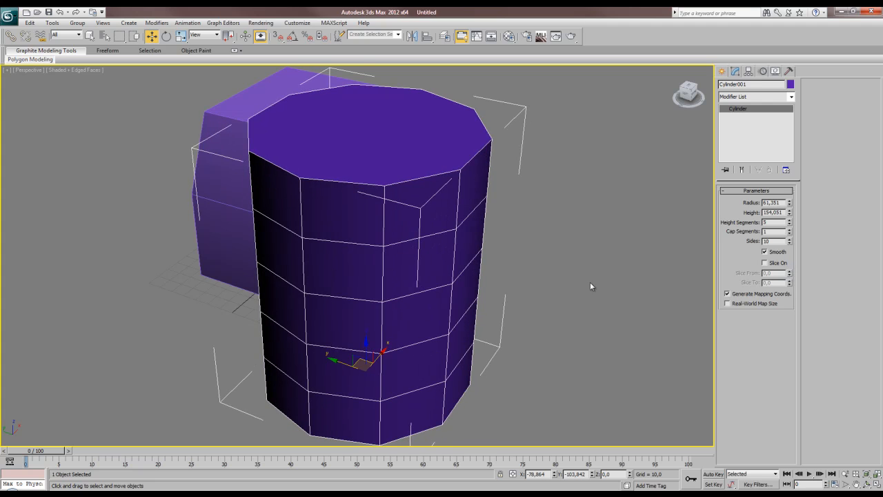
Deselect the cylinder and turn off the edged faces display.
left_click(569, 280)
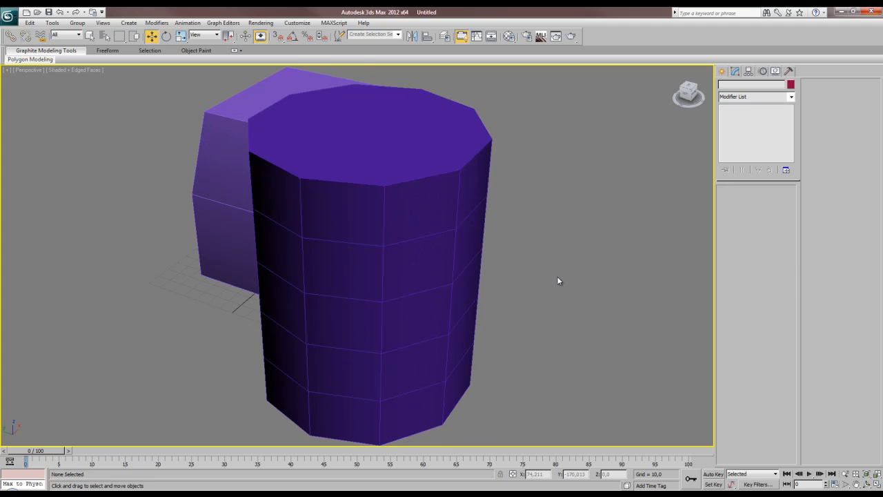
key("F3")
key("F3")
key("F4")
middle_click_drag(446, 284, 473, 264)
Convert the cylinder to an Editable Poly.
left_click(396, 199)
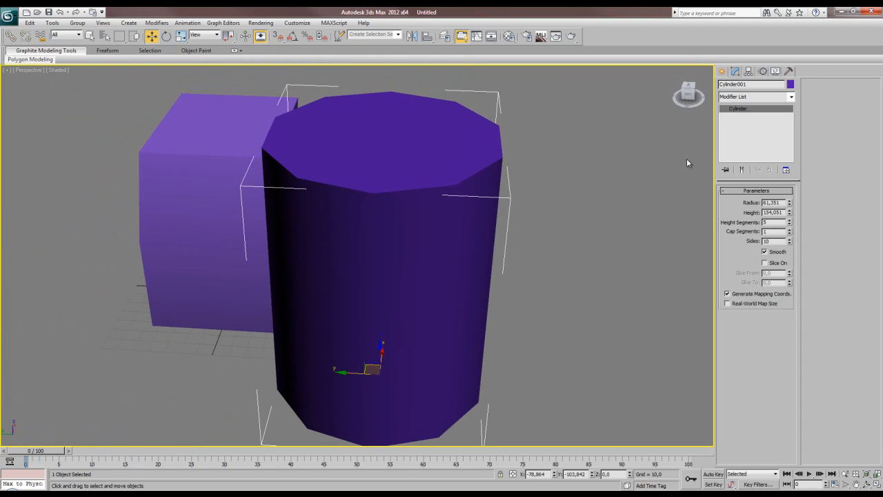
left_click(539, 196)
middle_click_drag(463, 197, 479, 234)
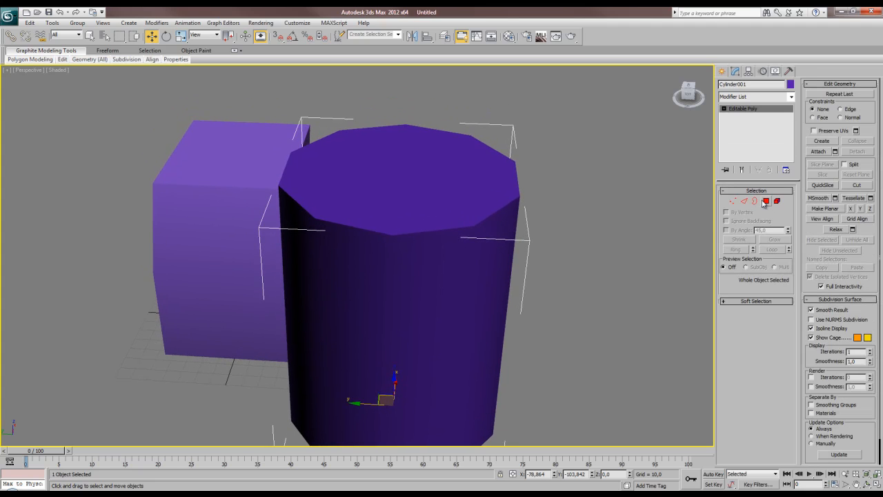
Extrude the cylinder's top polygon upward to add a new section above the body.
left_click(767, 202)
left_click(442, 197)
middle_click_drag(443, 198, 444, 216)
key("shift+e")
left_click_drag(454, 233, 439, 69)
scroll(349, 251, "down", 5)
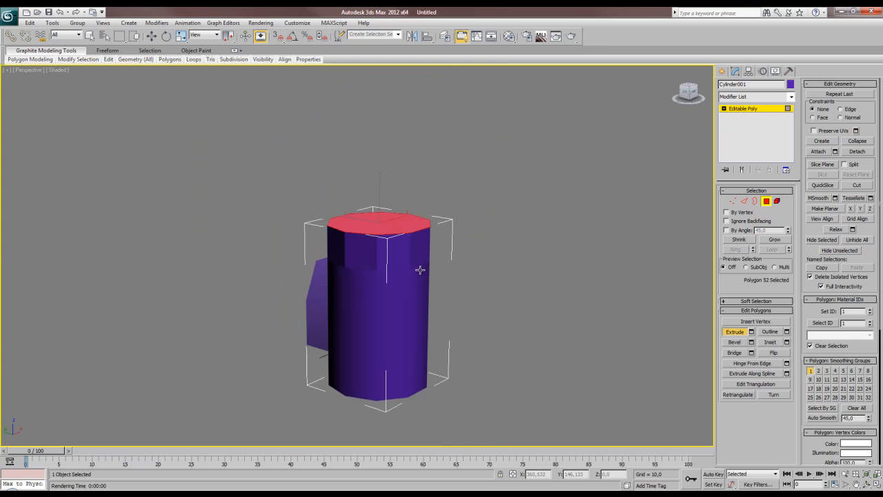
Put the ten side polygons of the extruded section in the same smoothing group as the cylinder's lower side.
scroll(389, 270, "up", 3)
middle_click_drag(438, 270, 357, 288, "alt")
left_click(366, 280)
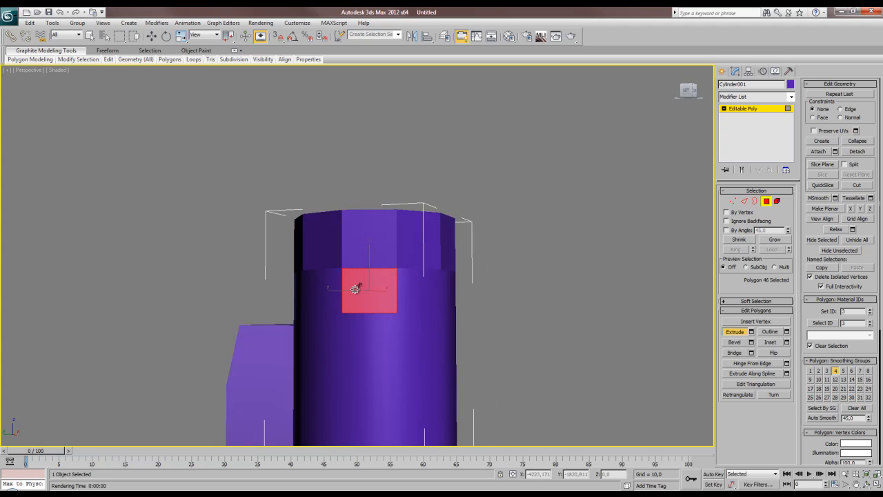
left_click(412, 290)
middle_click_drag(416, 287, 416, 340, "alt")
middle_click_drag(381, 297, 337, 272, "alt")
left_click_drag(353, 250, 474, 250)
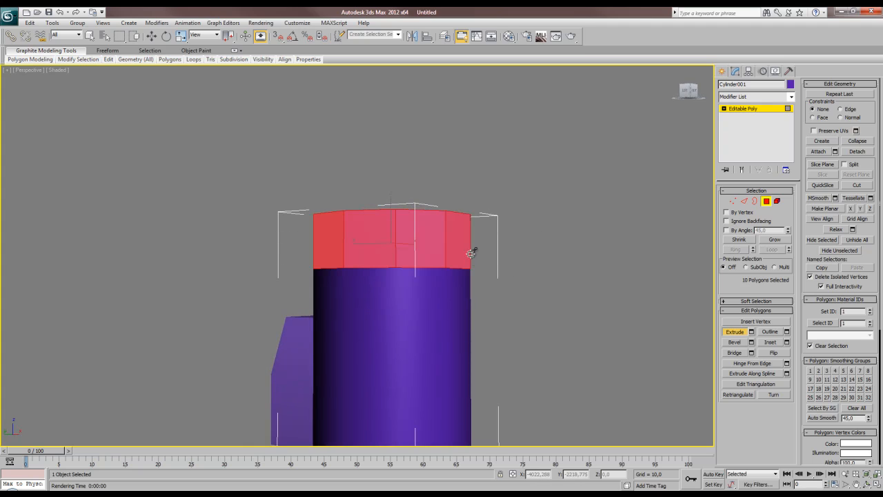
middle_click_drag(440, 273, 416, 283, "alt")
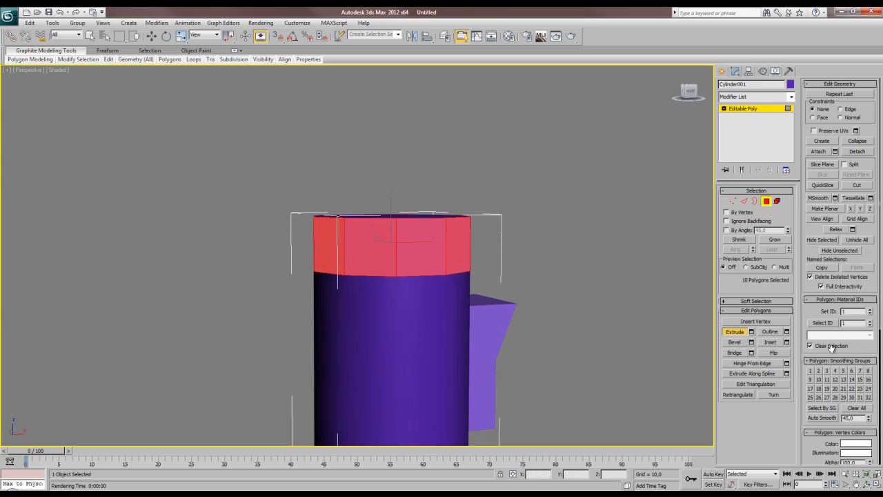
left_click(574, 367)
Move the cylinder's top polygon sideways so that the upper section leans.
middle_click_drag(476, 312, 461, 292)
left_click(432, 217)
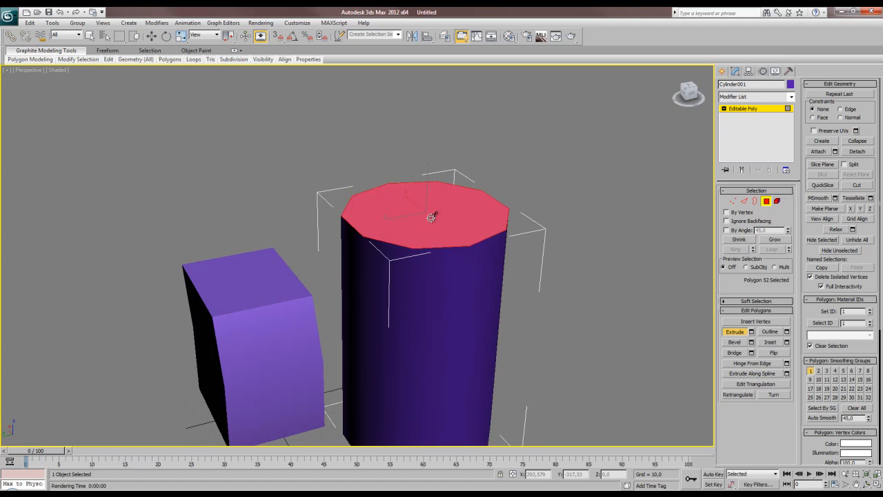
key("w")
middle_click_drag(510, 263, 477, 254, "alt")
mouse_move(398, 214)
left_mouse_down()
mouse_move(414, 216)
mouse_move(388, 214)
mouse_move(392, 221)
left_mouse_up()
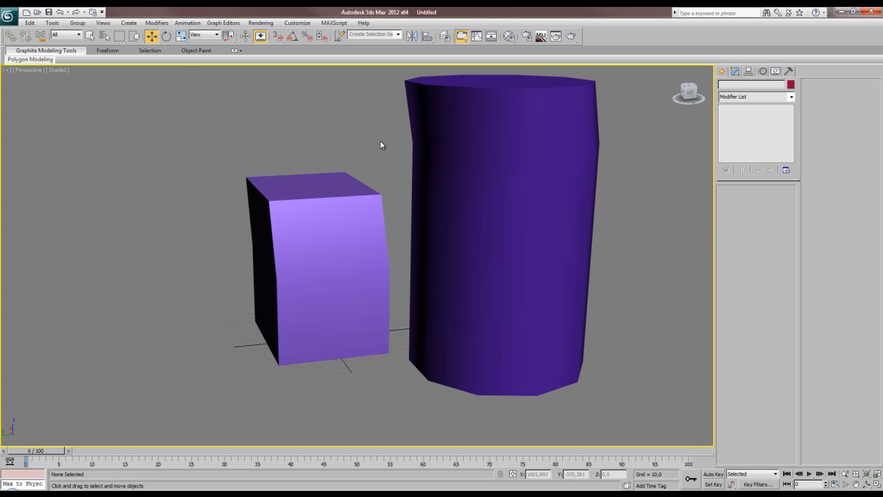
Select the three edges of the box that meet at its upper front corner beside the cylinder.
left_click(360, 212)
left_click(744, 201)
left_click(369, 196)
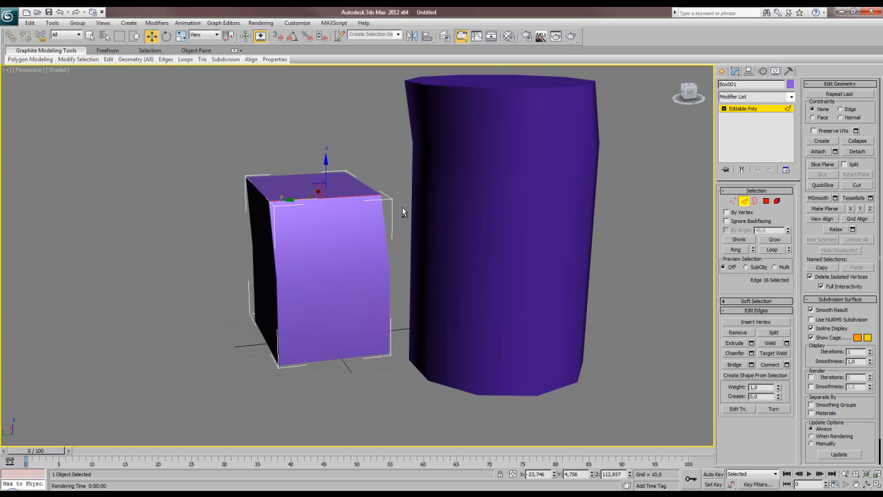
mouse_move(403, 207)
middle_mouse_down("alt")
mouse_move(388, 227)
mouse_move(407, 212)
middle_mouse_up("alt")
left_click_drag(381, 173, 358, 204)
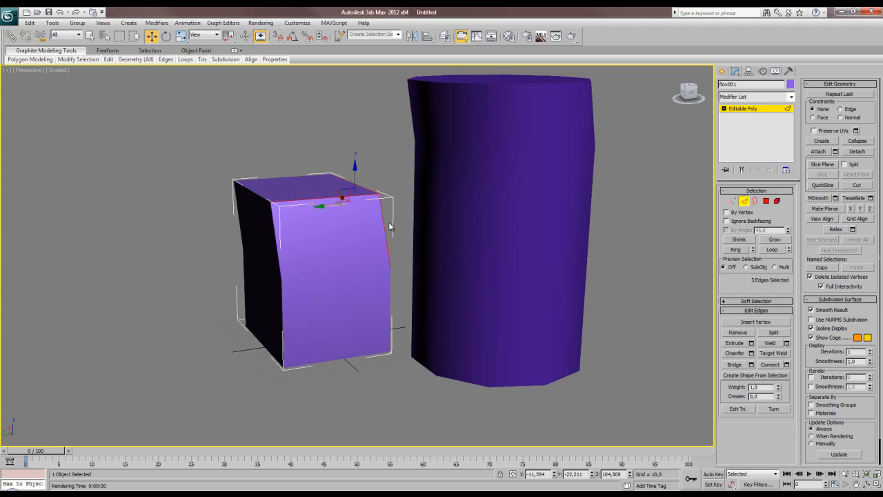
Chamfer the three selected box edges by 6.352 with 9 segments.
key("z")
middle_click_drag(388, 221, 482, 238, "alt")
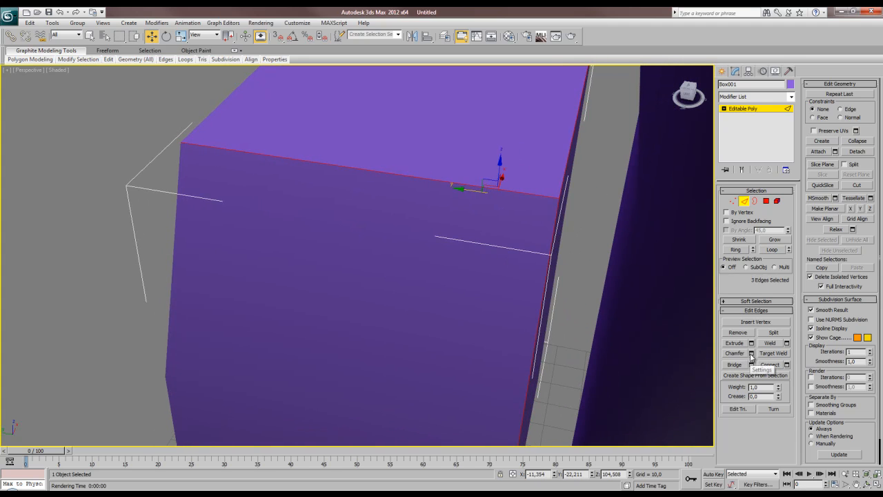
left_click(751, 353)
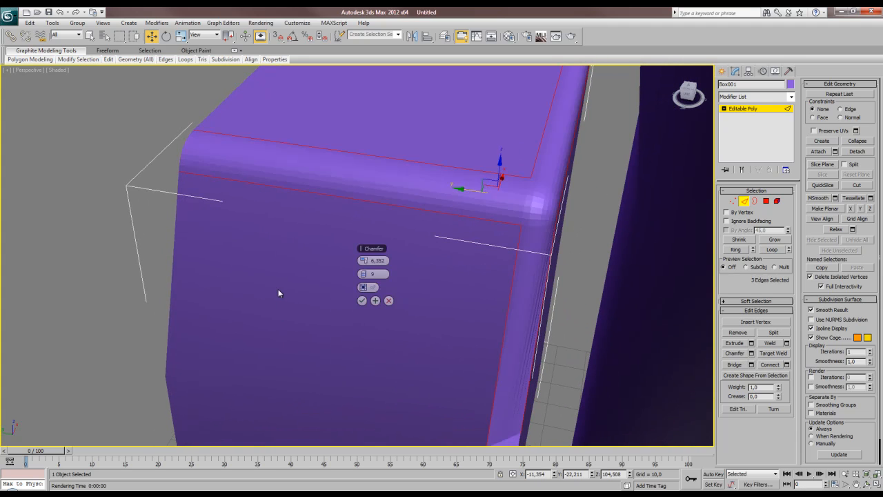
left_click(363, 301)
middle_click_drag(386, 308, 386, 348, "alt")
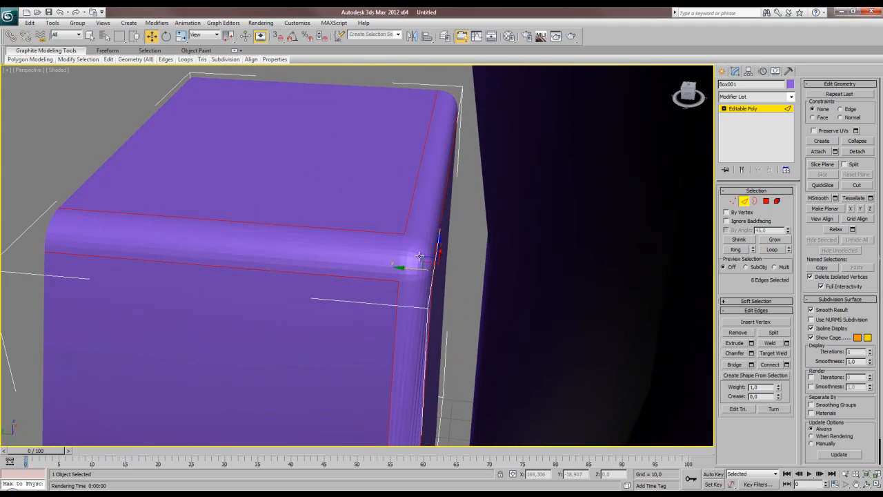
Show the model in wireframe and pick short edges at the chamfered corner to examine its mesh.
key("F3")
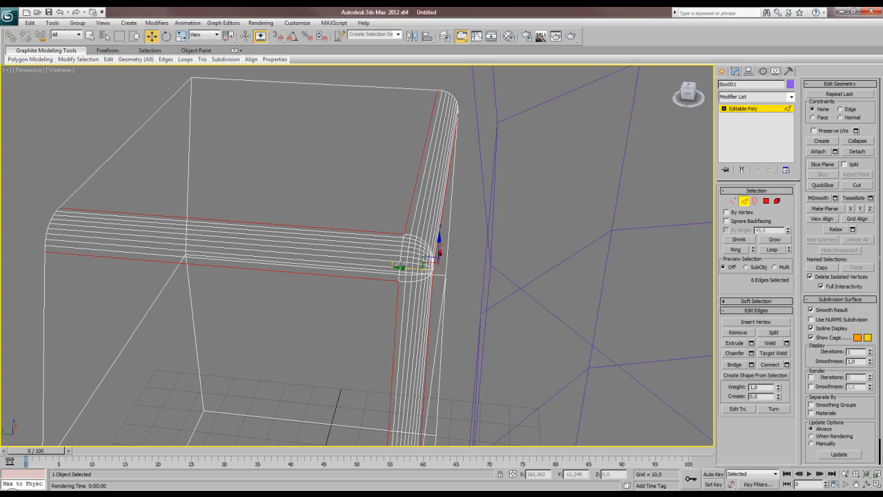
middle_click_drag(428, 239, 419, 294, "alt")
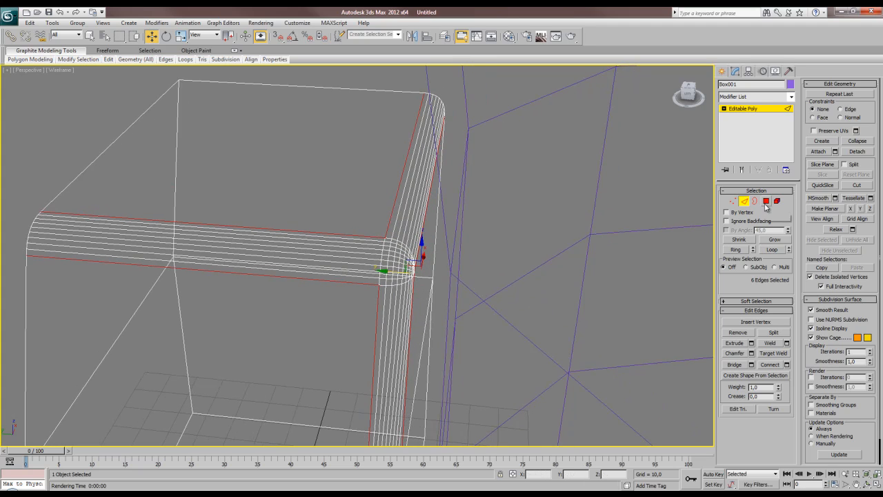
left_click(396, 259)
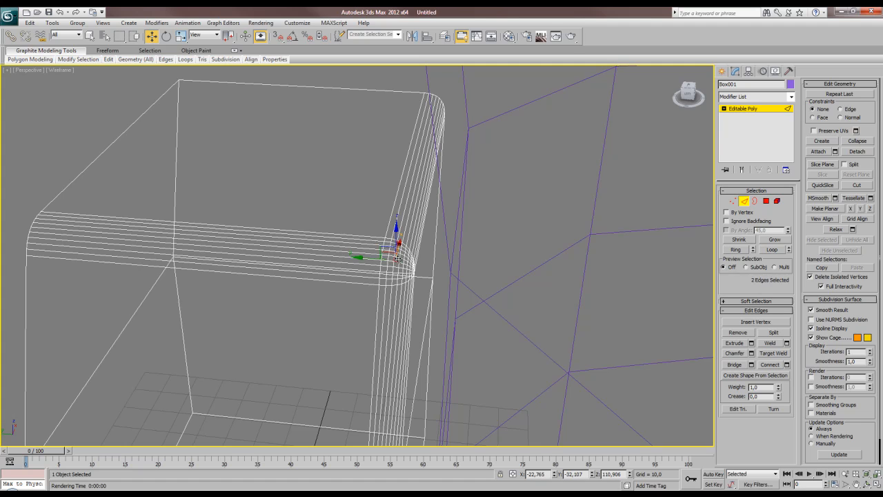
left_click(395, 258, "ctrl")
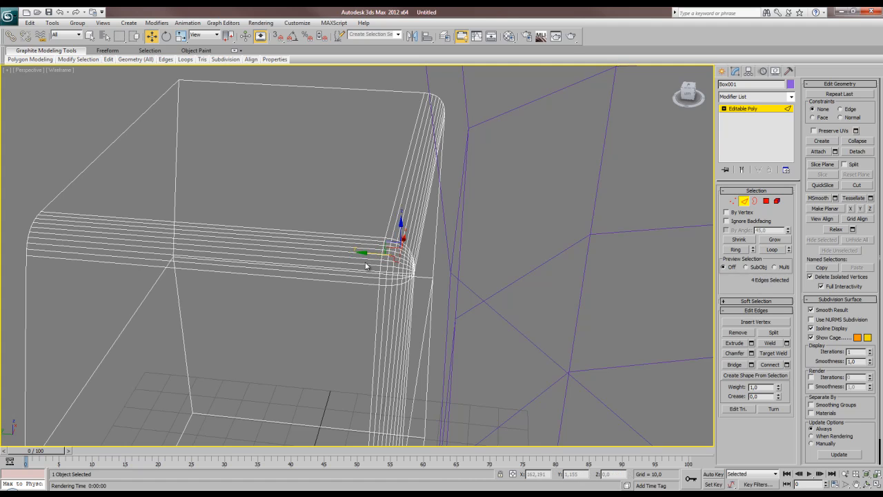
middle_click_drag(345, 250, 394, 254, "alt")
scroll(421, 231, "down", 5)
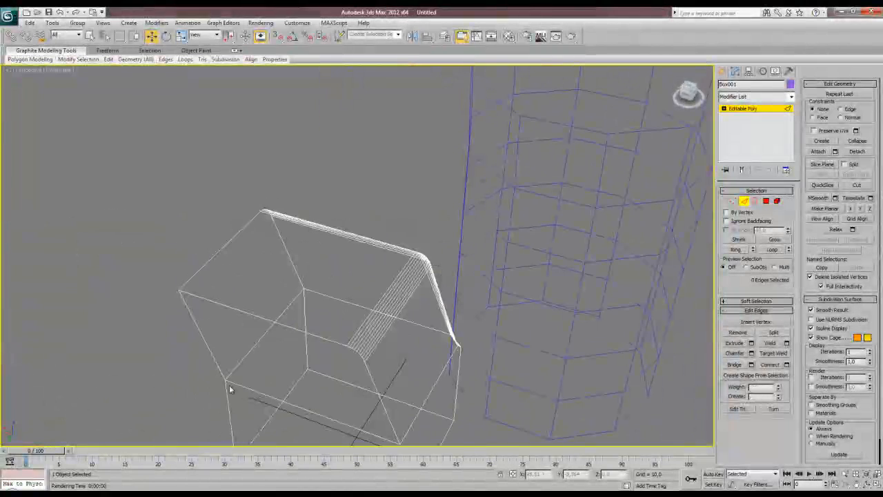
Region-select the edges of all three chamfer strips, and reselect only the vertical strip, to examine the edge density.
middle_click_drag(354, 375, 345, 354, "alt")
left_click_drag(377, 224, 468, 270)
middle_click_drag(467, 269, 358, 247, "alt")
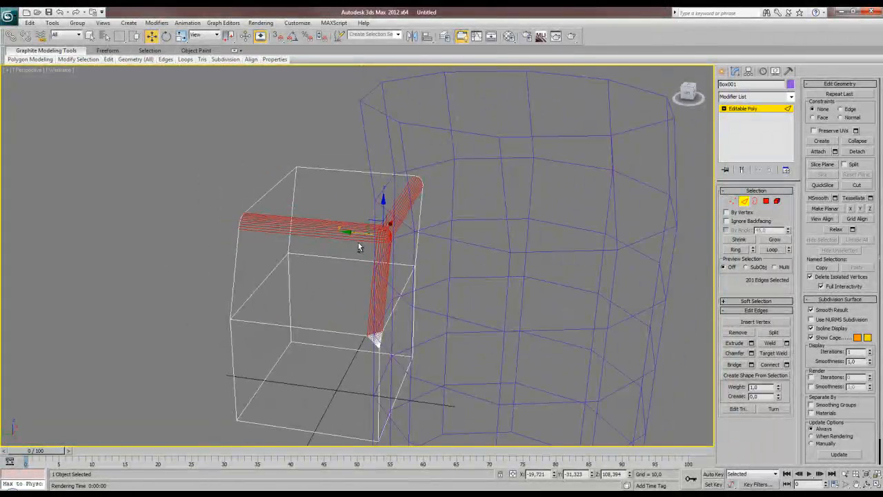
middle_click_drag(442, 263, 386, 271, "alt")
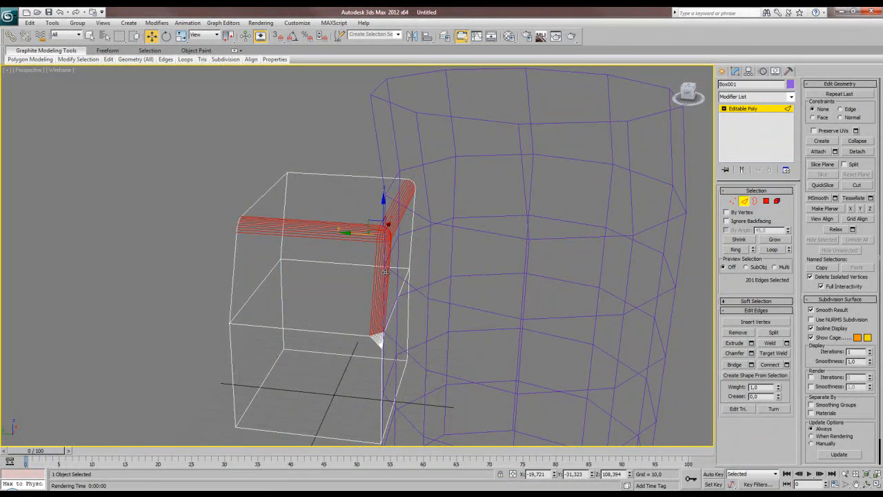
mouse_move(352, 274)
middle_mouse_down("alt")
mouse_move(349, 290)
mouse_move(356, 279)
middle_mouse_up("alt")
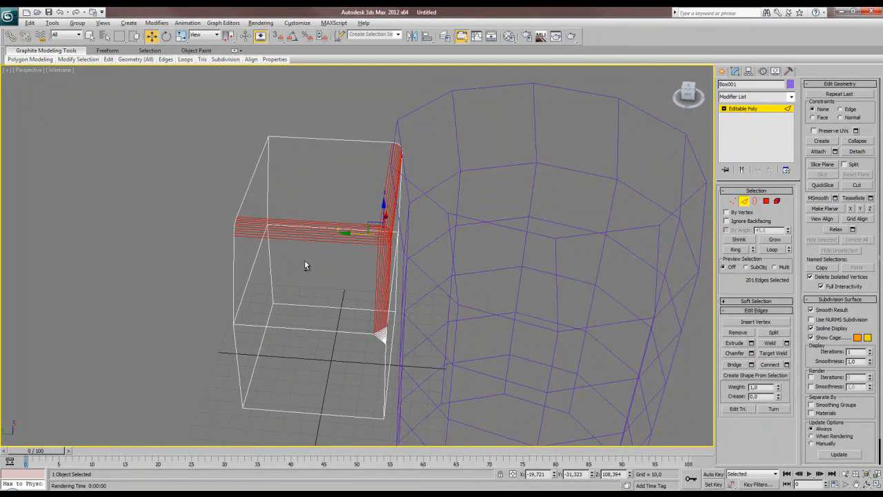
left_click_drag(298, 262, 422, 181, "alt")
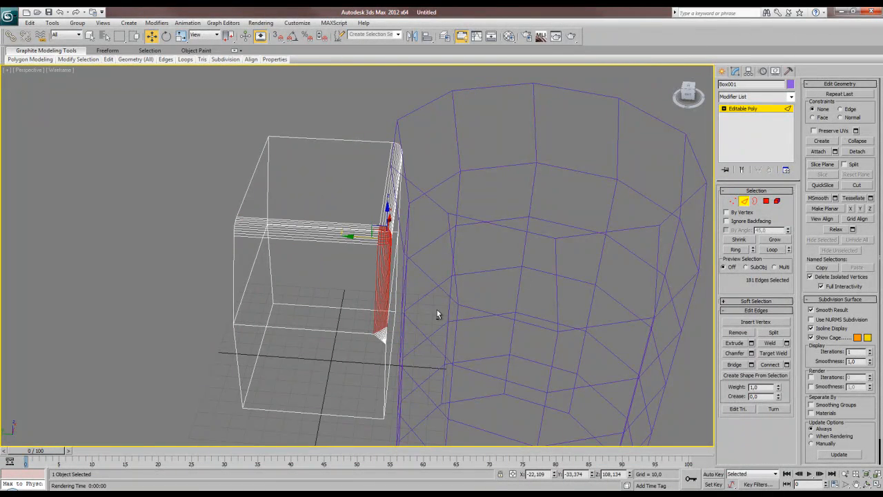
Cut a door-shaped rectangular outline into the lower half of the box's side, starting and ending on its base edge.
left_click_drag(437, 310, 323, 281, "alt")
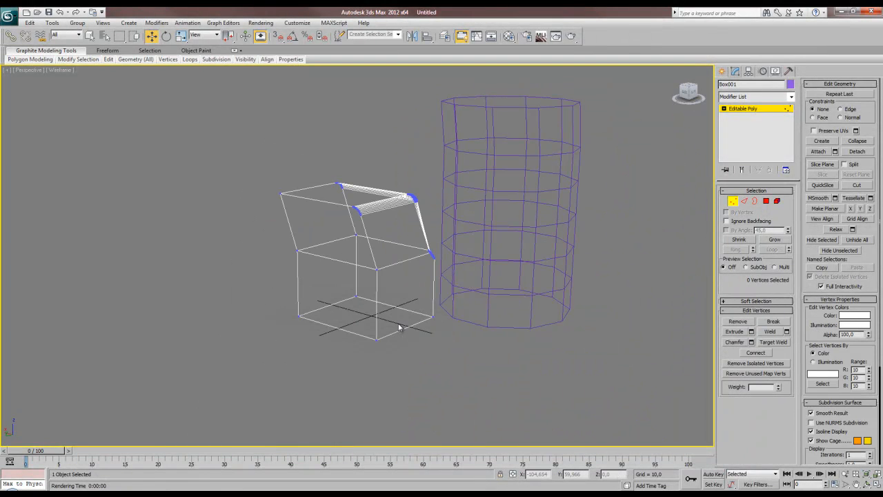
left_click(856, 185)
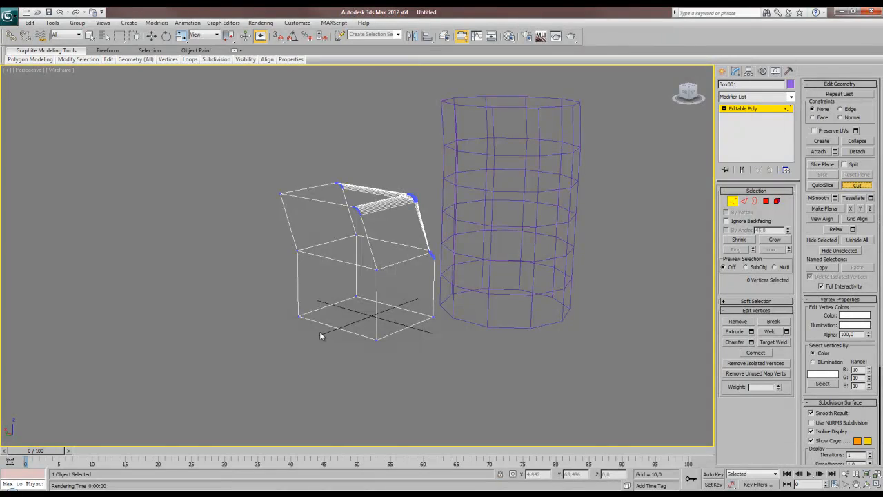
middle_click_drag(322, 336, 341, 300)
scroll(348, 274, "up", 2)
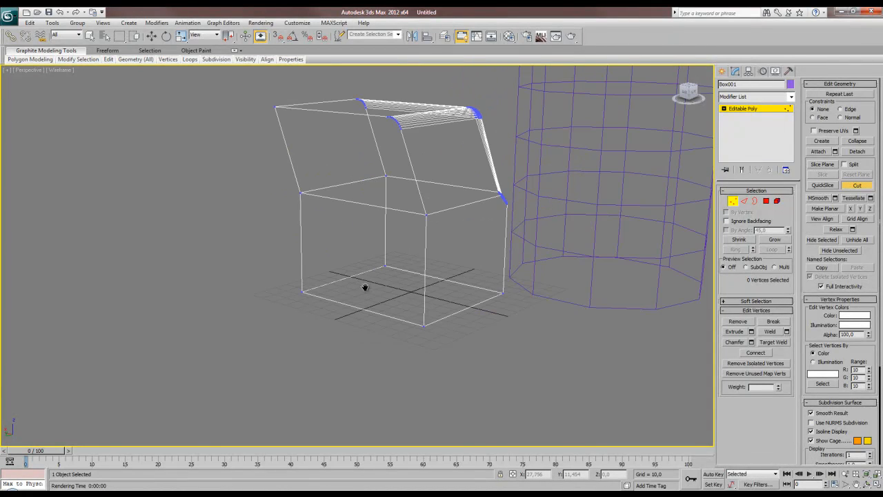
scroll(365, 287, "up", 1)
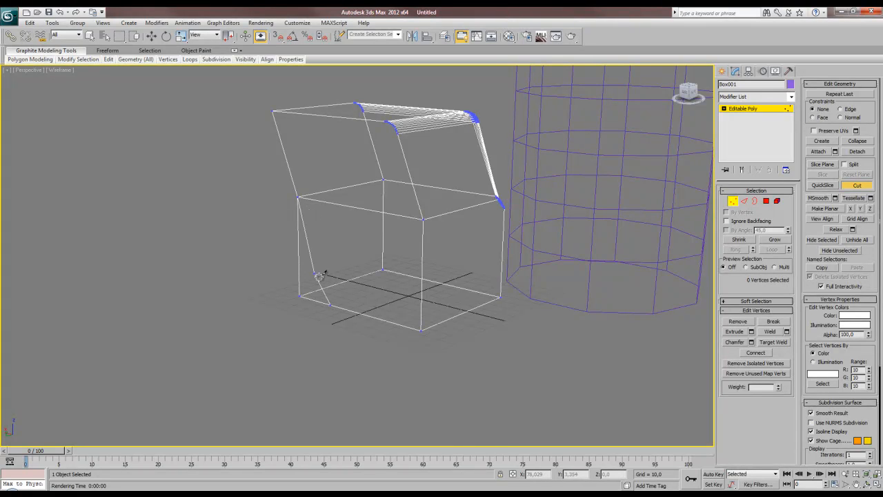
left_click(330, 304)
left_click(330, 233)
left_click(394, 241)
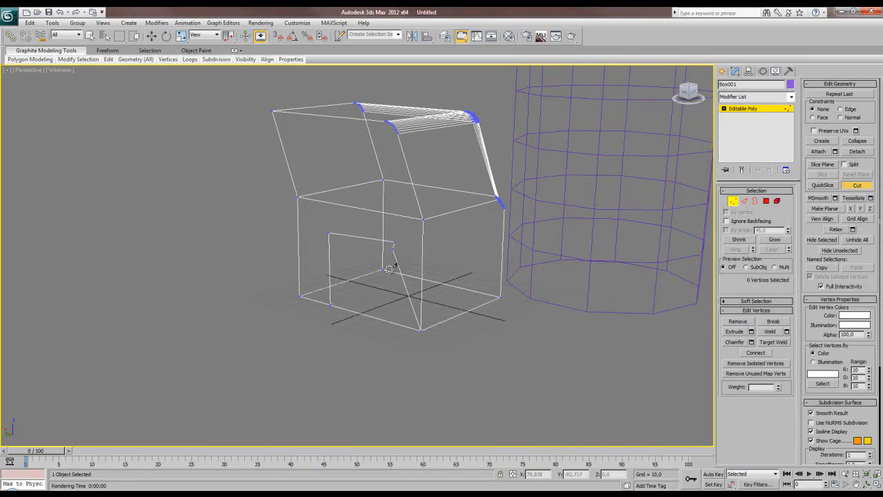
left_click(393, 322)
right_click(417, 325)
middle_click_drag(355, 292, 365, 315)
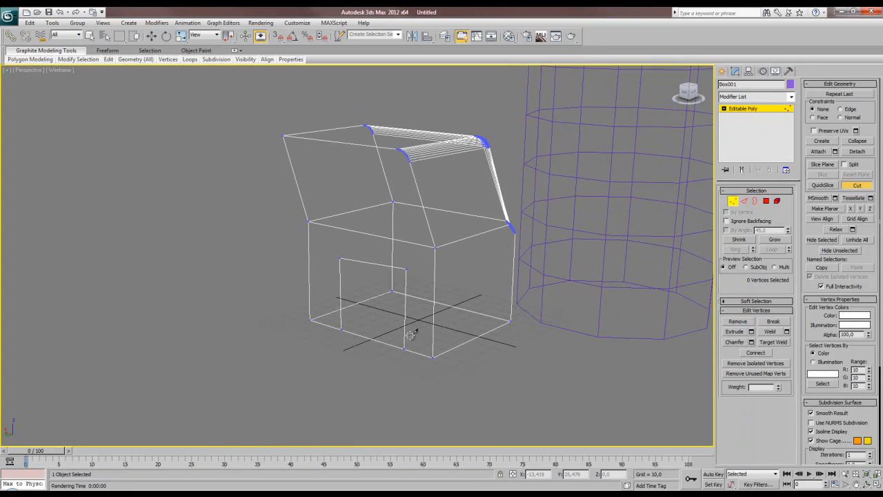
Extrude the door-shaped polygon about 59 units outward from the box's side.
key("w")
left_click(766, 201)
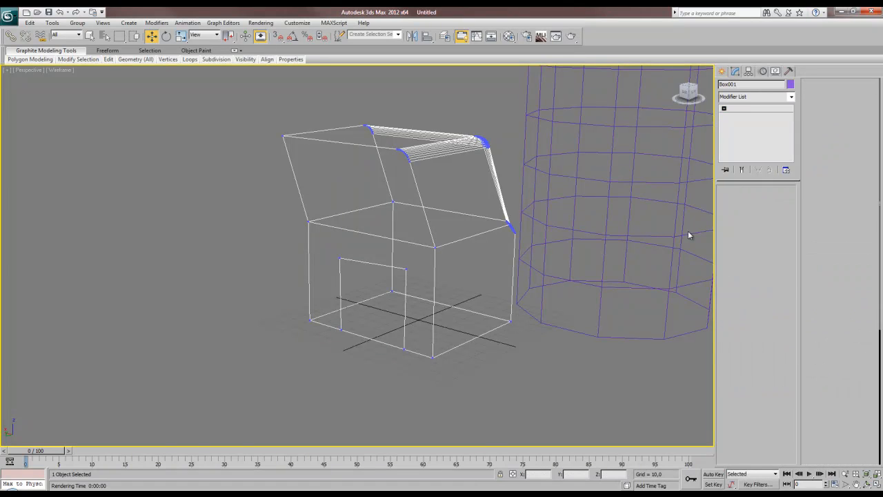
left_click(389, 313)
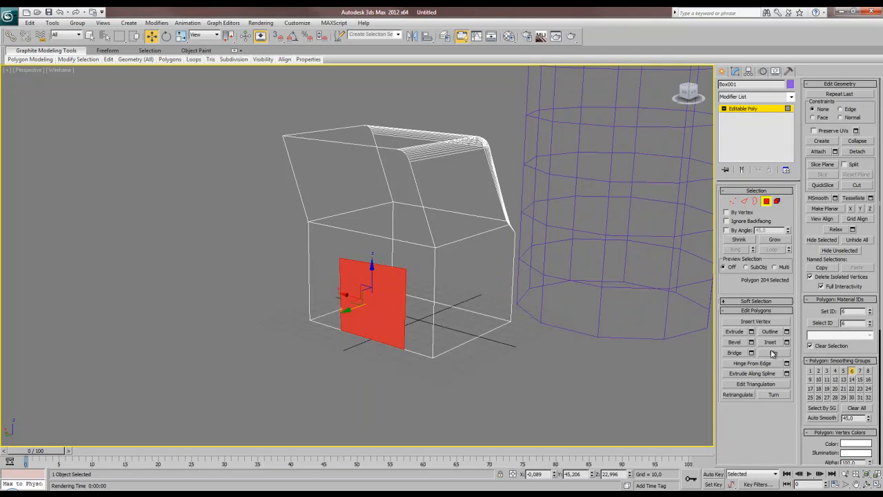
left_click(736, 333)
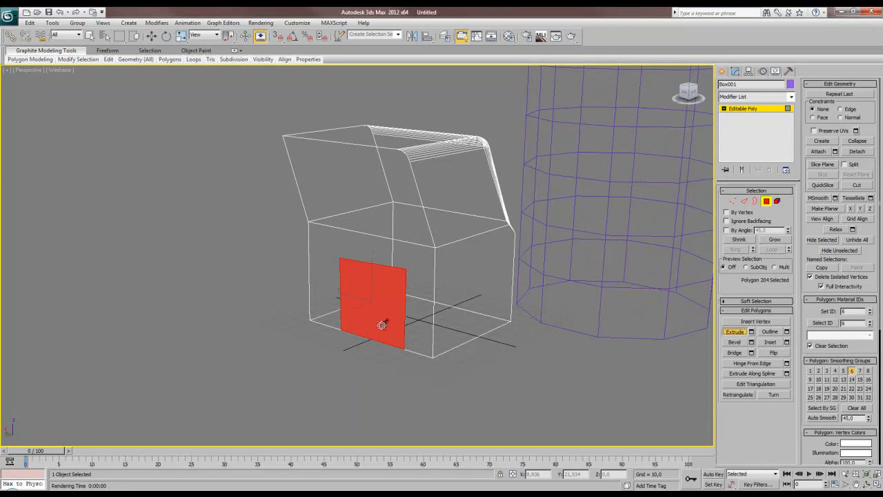
left_click_drag(385, 321, 414, 75)
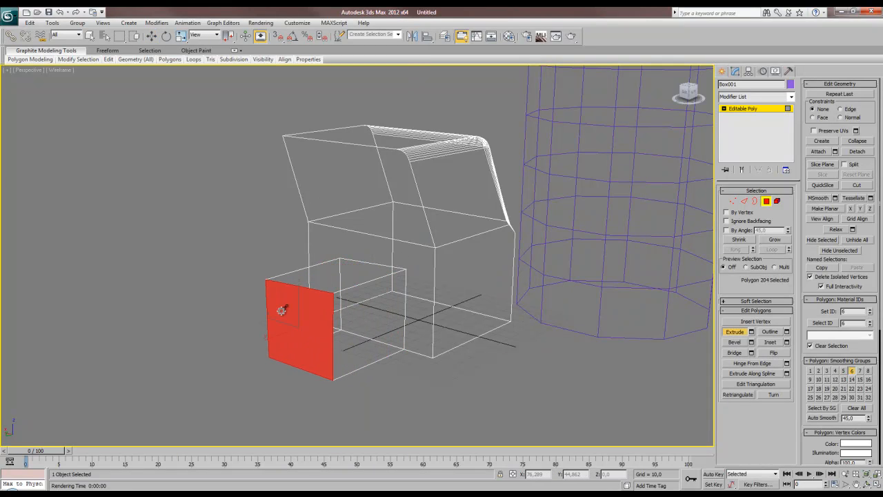
key("w")
middle_click_drag(318, 327, 356, 330, "alt")
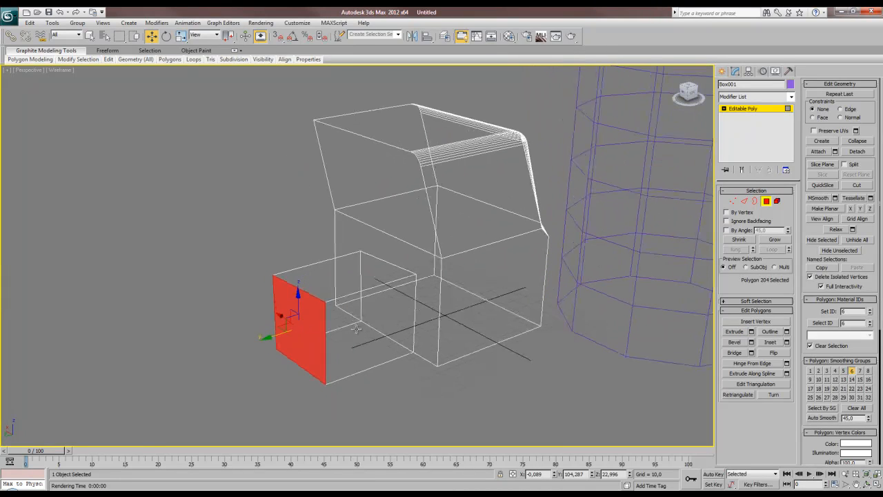
left_click(396, 378)
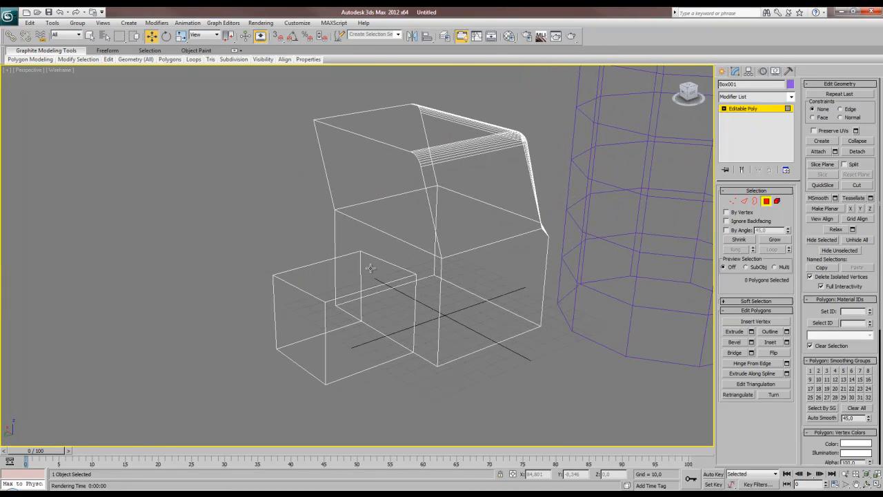
Restore the shaded display and move the extrusion's upper vertex at the box wall outward to a Y position of about 67.6.
key("1")
left_click(417, 274)
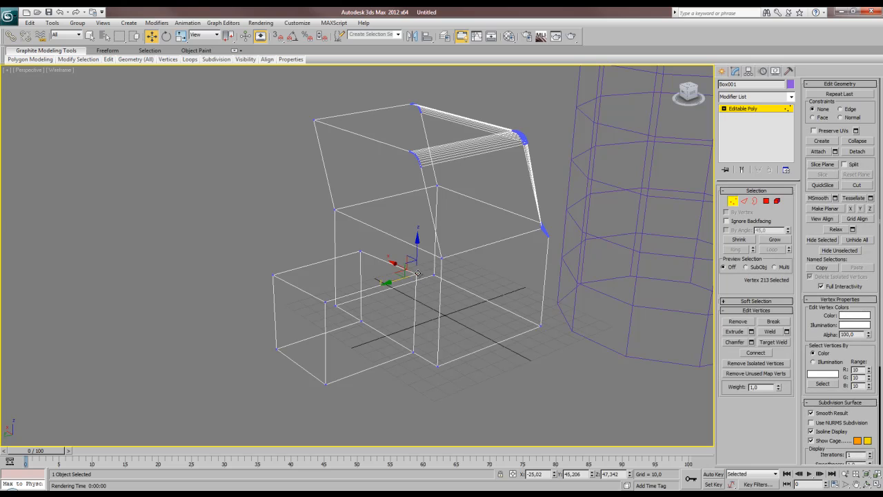
key("F3")
key("z")
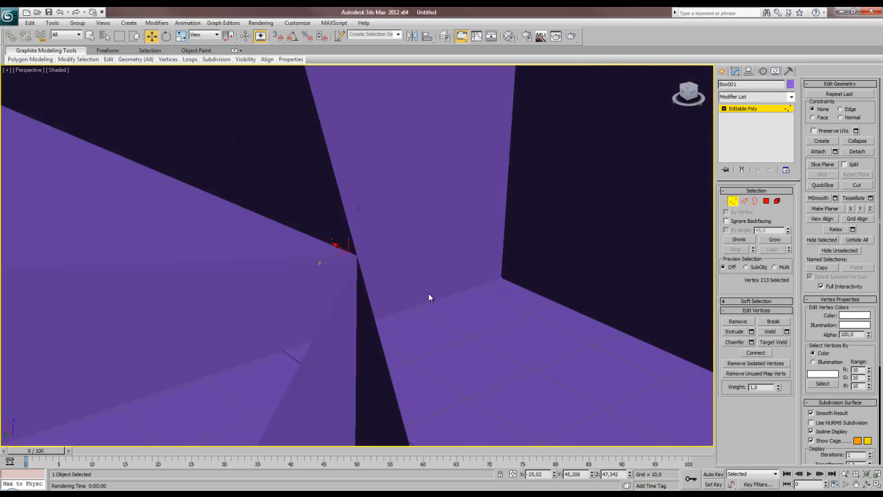
middle_click_drag(428, 292, 372, 296, "alt")
left_click_drag(331, 260, 254, 291)
middle_click_drag(254, 290, 383, 221, "alt")
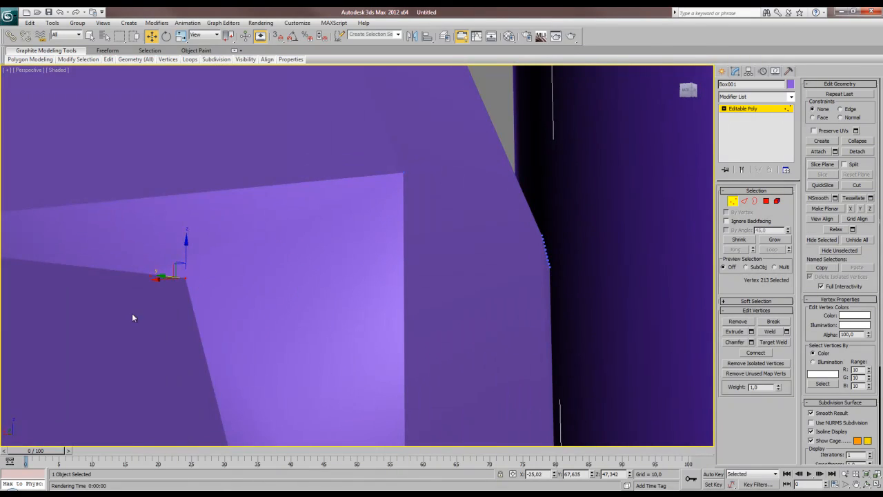
Select the box front's lower polygon, and then the extrusion's side polygon, to check their smoothing groups.
middle_click_drag(210, 273, 200, 288, "alt")
scroll(200, 289, "down", 5)
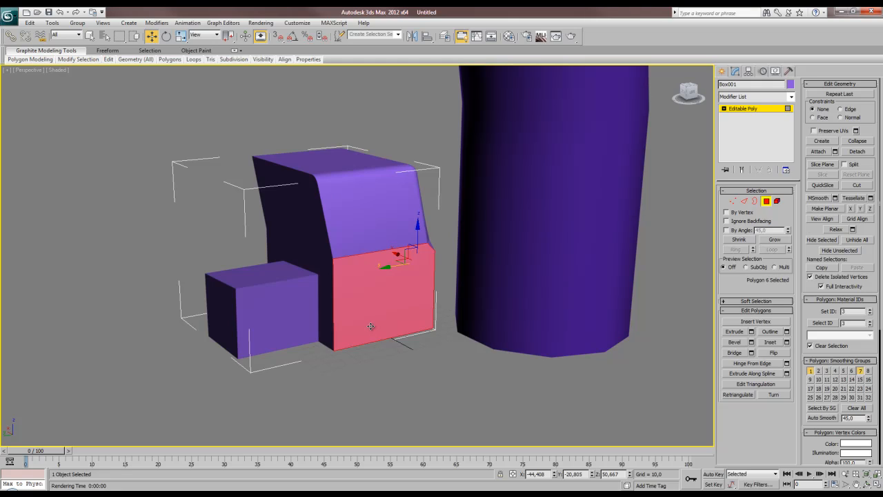
left_click(286, 322)
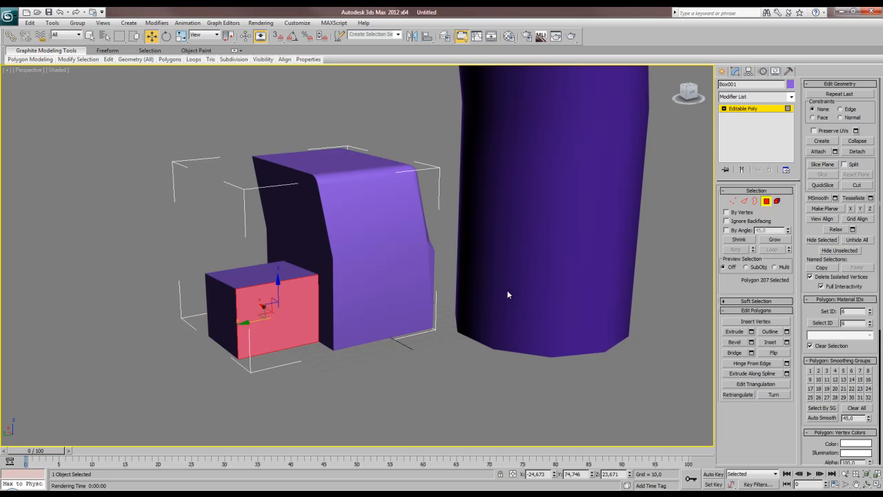
Flip the normal of the box's sloped front polygon and clear the selection.
key("z")
middle_click_drag(415, 314, 380, 333, "alt")
scroll(382, 331, "down", 5)
middle_click_drag(396, 268, 405, 310)
middle_click_drag(405, 309, 422, 307, "alt")
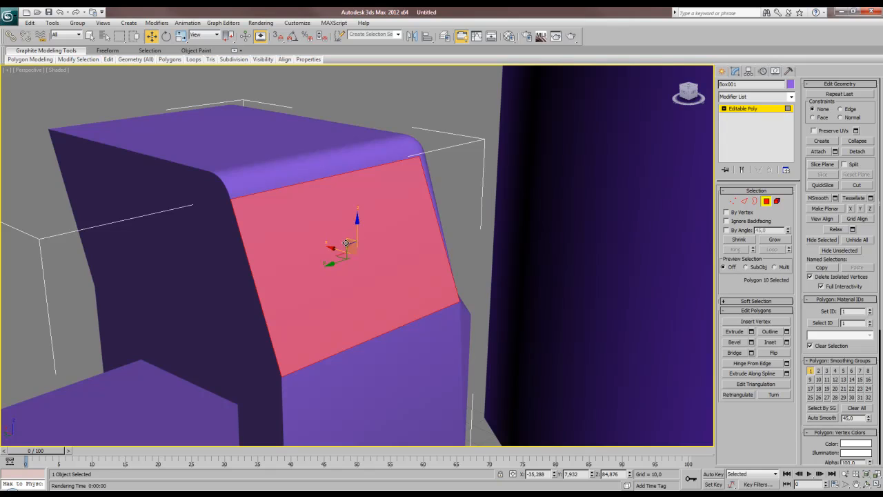
left_click(773, 352)
left_click(472, 178)
scroll(390, 243, "down", 3)
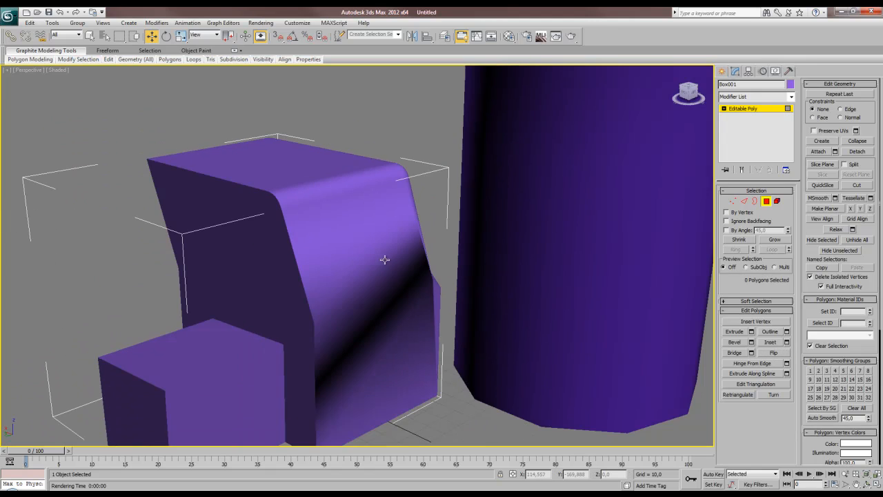
Remove the lower front polygon from smoothing groups 1 and 7.
left_click(424, 336)
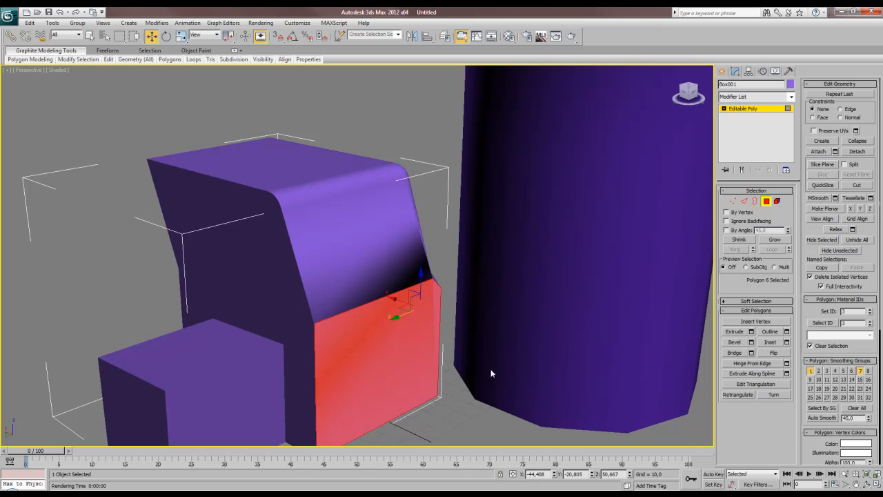
left_click(860, 370)
left_click(809, 371)
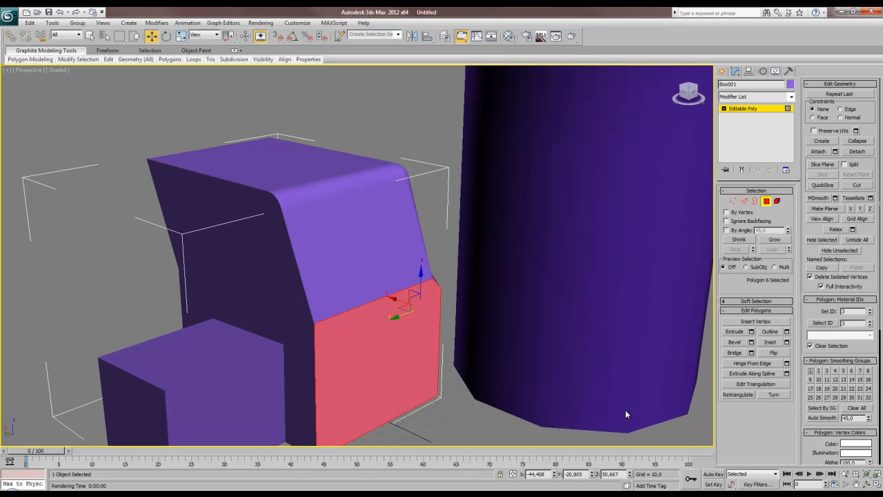
left_click(422, 413)
Reselect and deselect the sloped and lower front polygons to compare how the flipped face is highlighted.
left_click(408, 269)
left_click(450, 212)
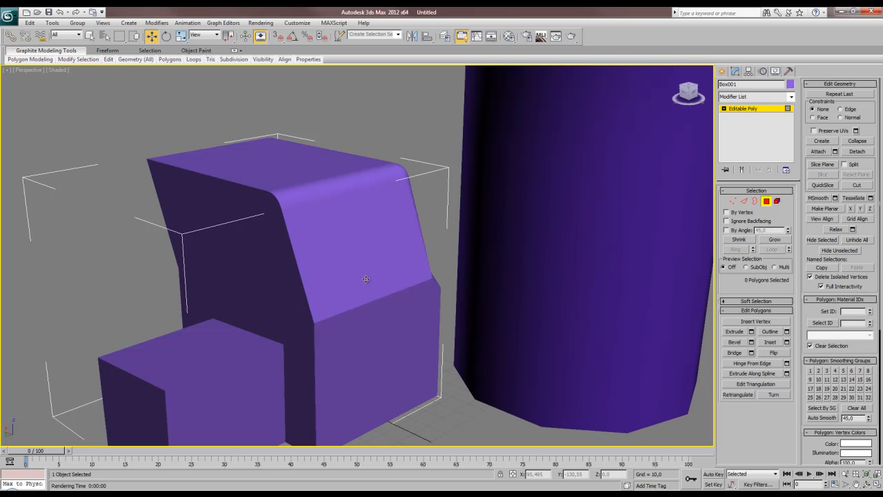
left_click(368, 290)
left_click(384, 327)
left_click(362, 255)
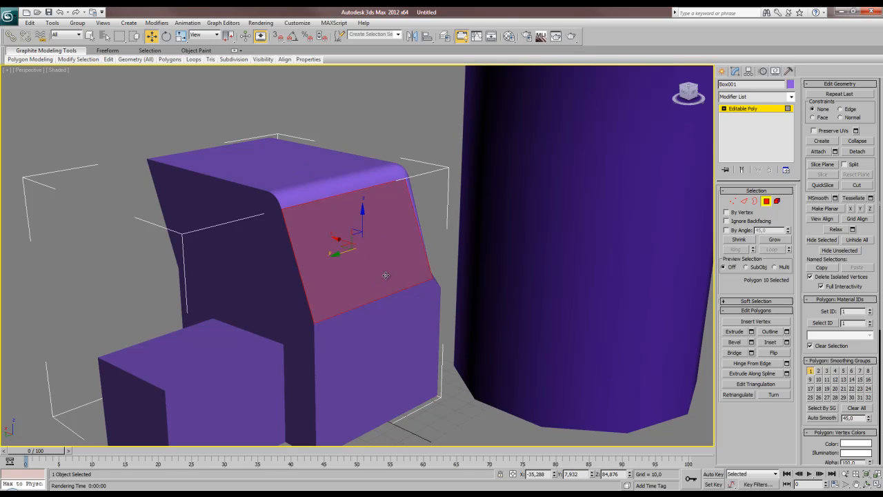
left_click(452, 208)
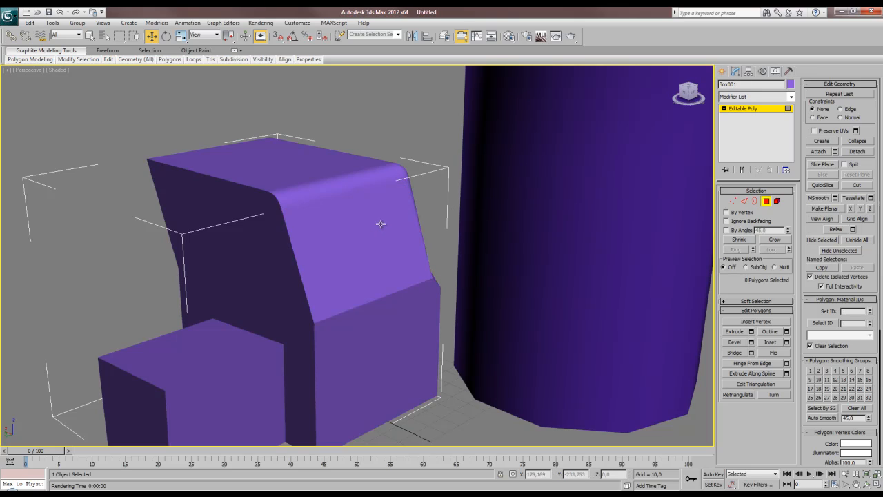
Render the perspective view to inspect the flipped polygon, and close the rendered frame.
middle_click_drag(389, 265, 349, 293, "alt")
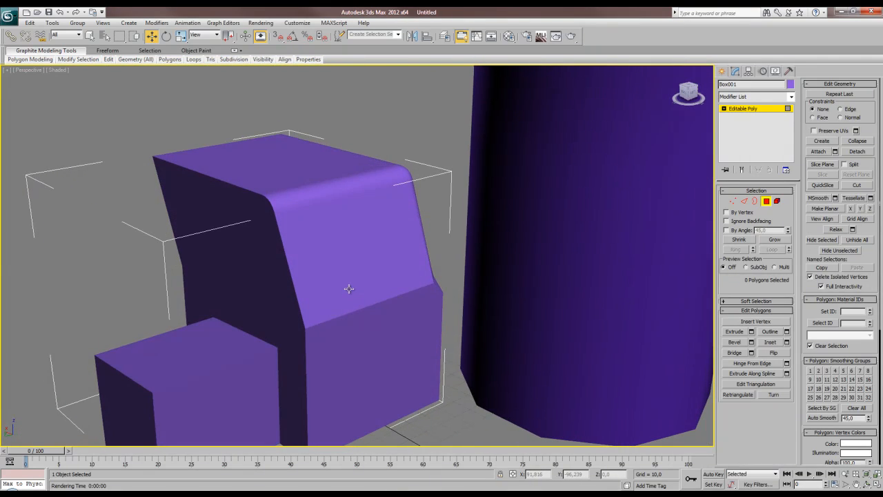
key("shift+q")
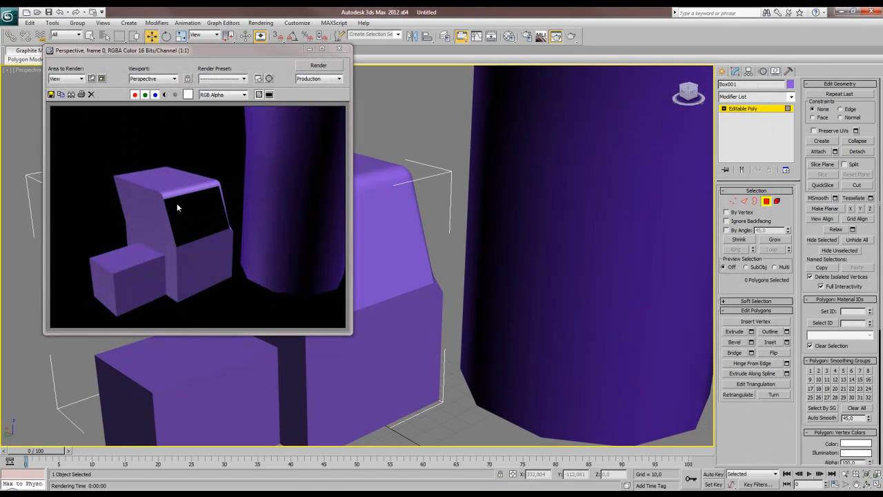
left_click(339, 50)
Flip the sloped front polygon's normal back outward and clear the selection.
left_click(380, 209)
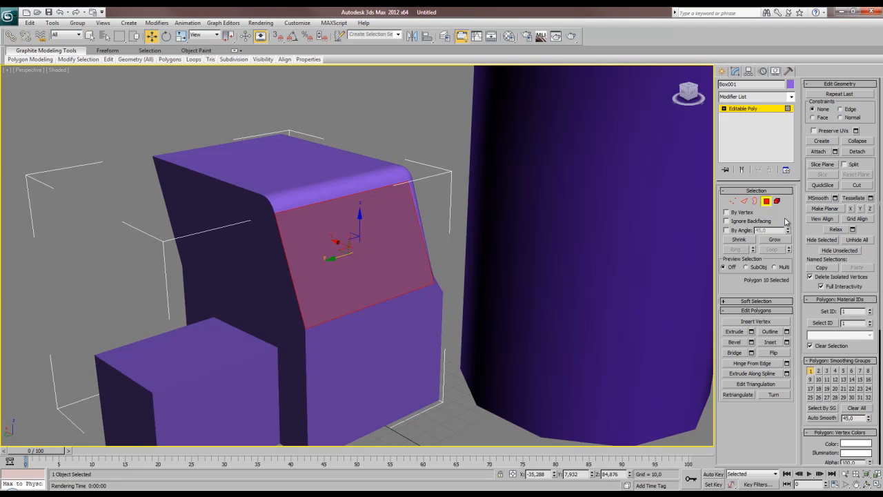
left_click(774, 353)
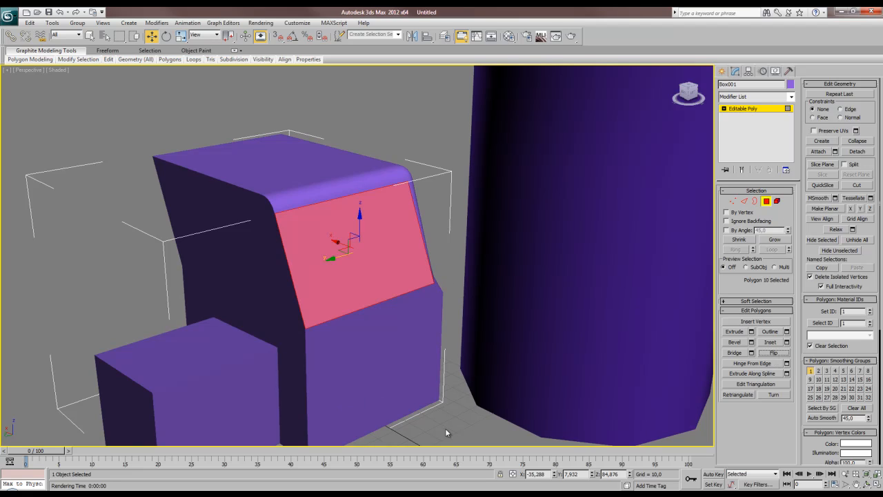
left_click(445, 431)
scroll(458, 325, "down", 5)
scroll(402, 300, "up", 5)
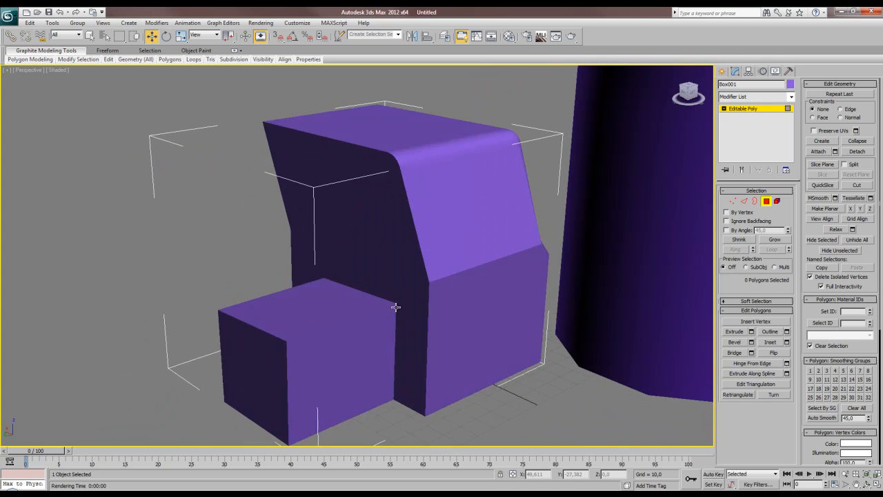
Reselect the sloped front polygon and flip its normal again.
middle_click_drag(396, 307, 390, 298, "alt")
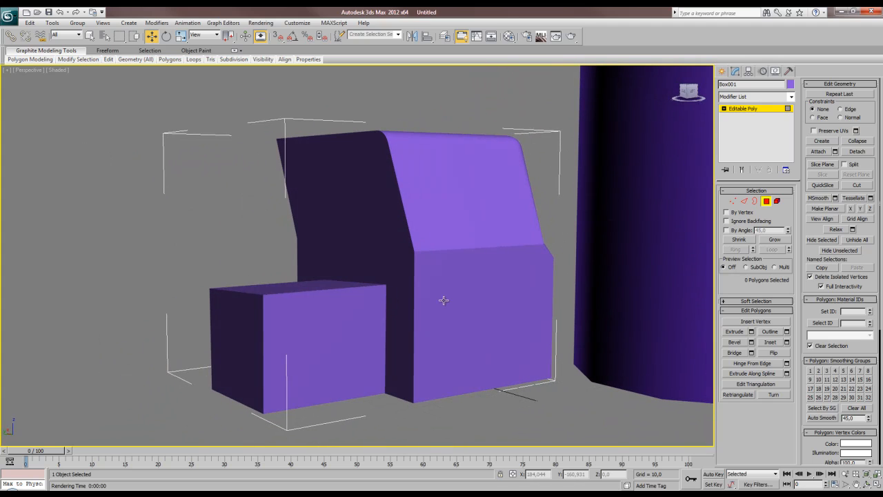
scroll(415, 290, "down", 5)
middle_click_drag(451, 251, 449, 293, "alt")
left_click(375, 260)
scroll(374, 260, "up", 7)
middle_click_drag(374, 260, 379, 264, "alt")
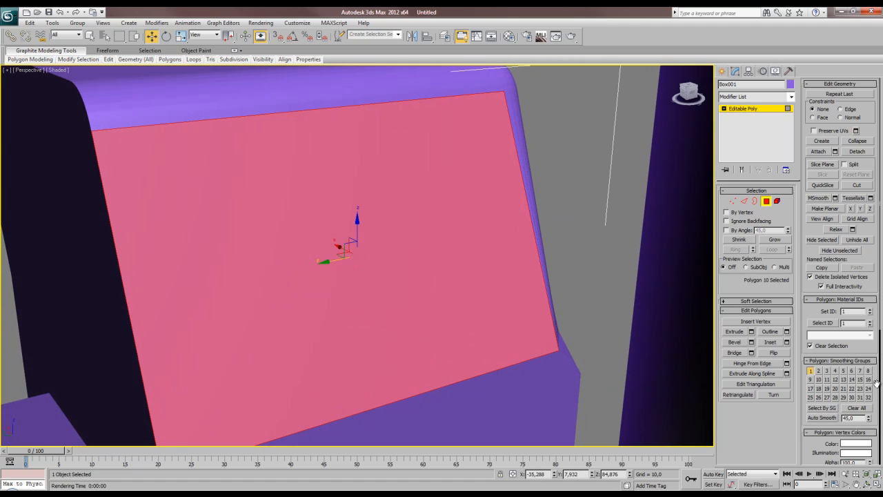
left_click(772, 353)
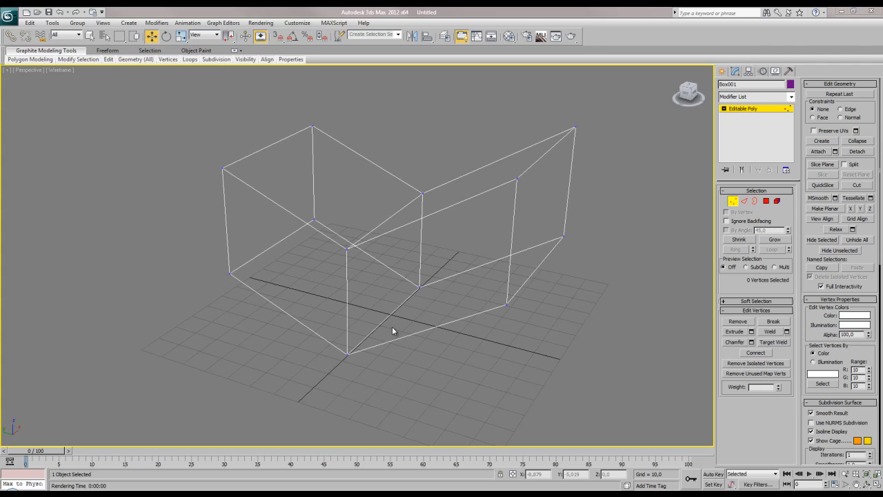
Select all vertices of the wireframe object and preview a weld without applying it.
key("ctrl+a")
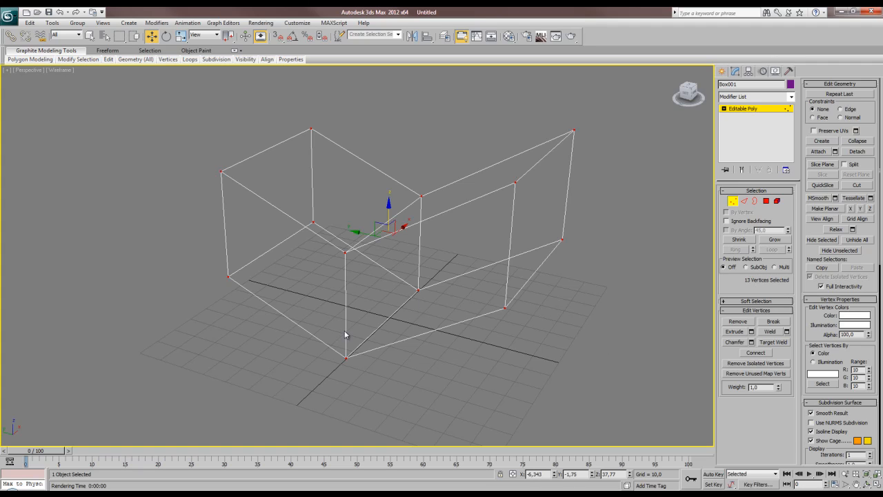
left_click(355, 381)
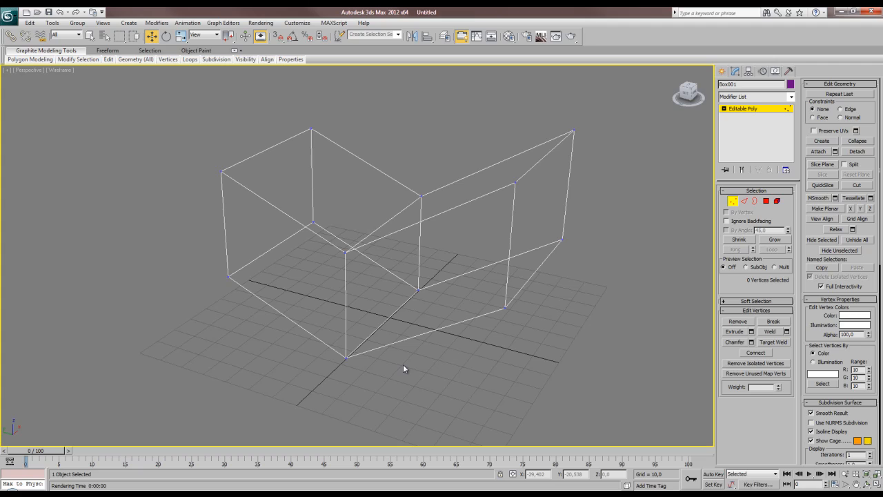
middle_click_drag(514, 329, 514, 334)
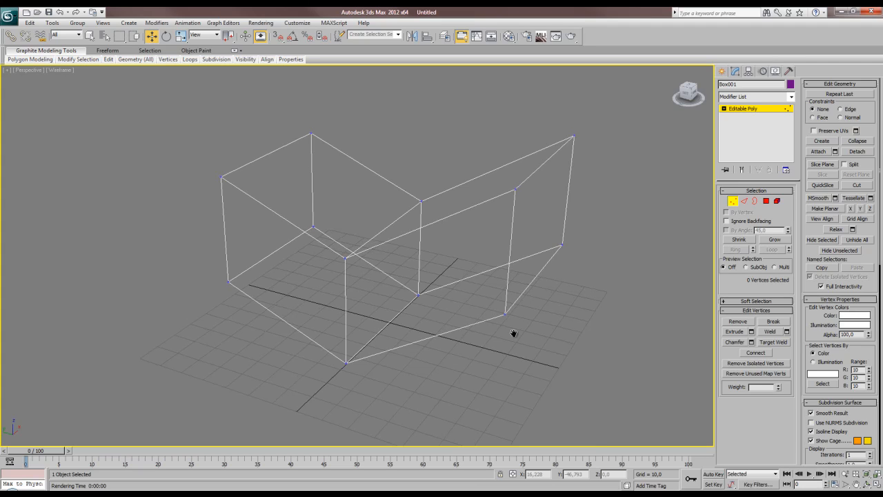
key("ctrl+a")
left_click(786, 332)
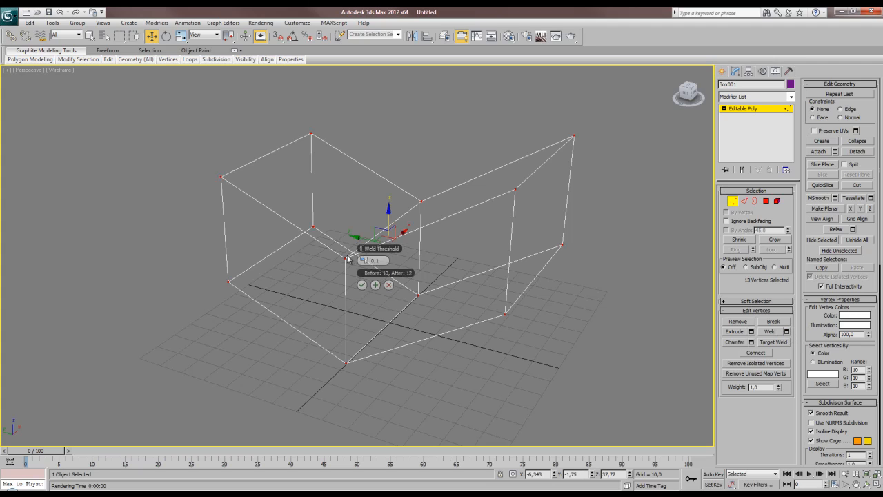
left_click(389, 285)
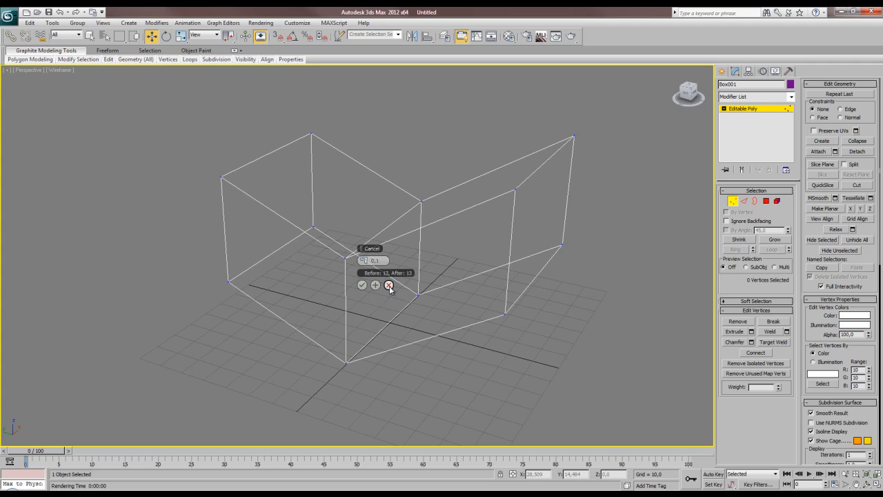
Move the nearest bottom corner vertex aside to look for a duplicate beneath it, and undo the move.
left_click(347, 362)
left_click_drag(323, 357, 247, 346)
key("ctrl+z")
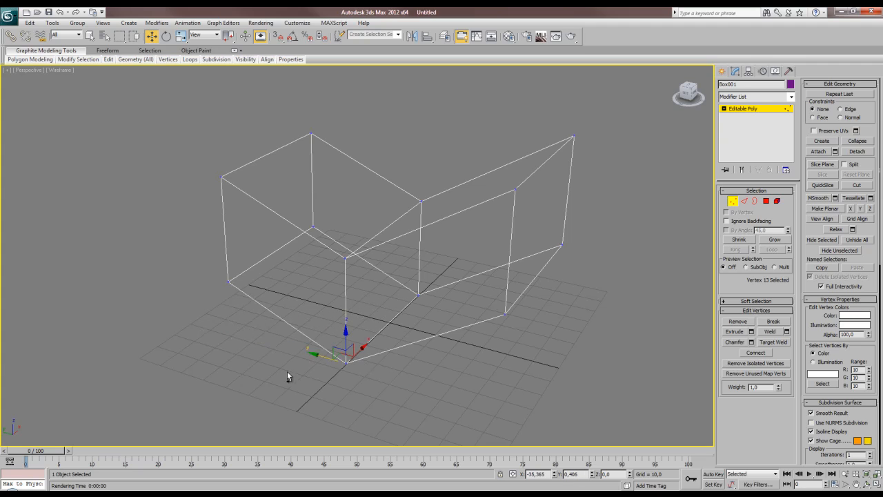
left_click(345, 401)
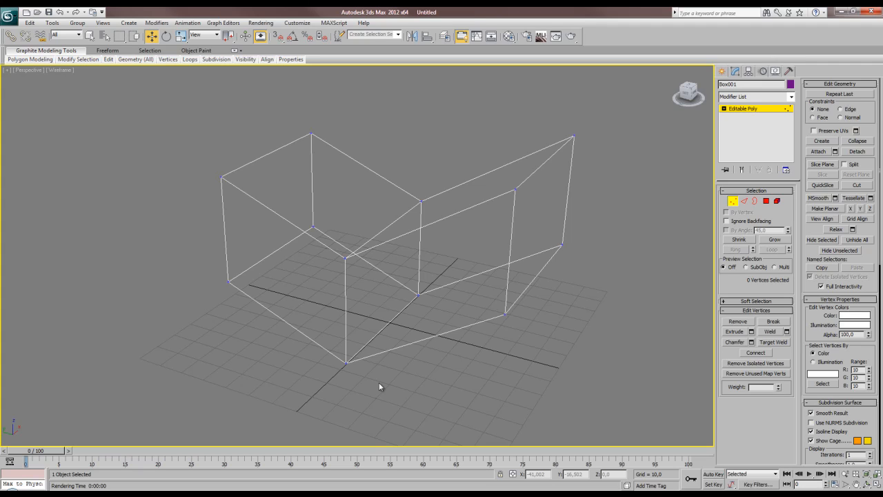
Select all vertices of the wireframe object and set the weld threshold to 0,001.
key("ctrl+a")
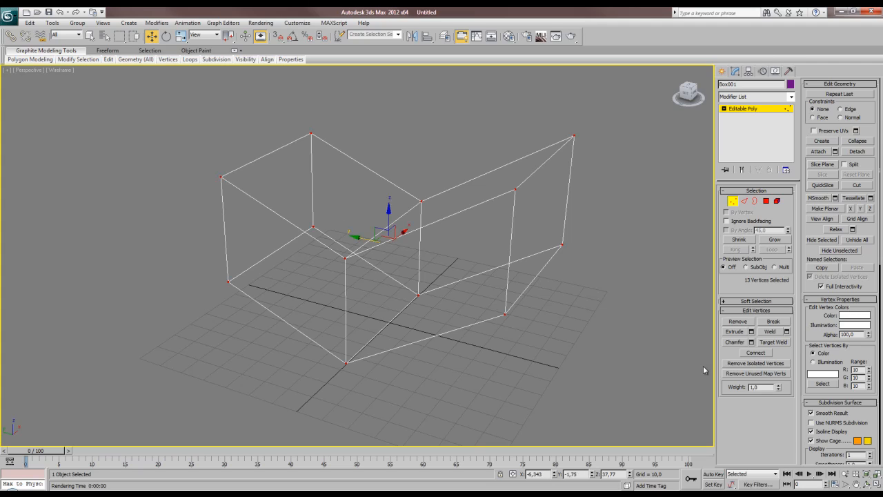
left_click(786, 331)
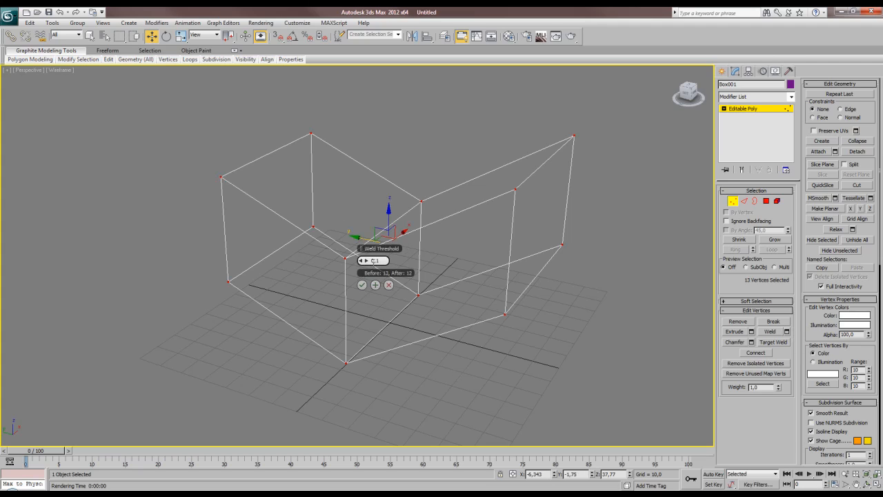
mouse_move(367, 261)
left_mouse_down()
mouse_move(342, 263)
mouse_move(365, 267)
left_mouse_up()
left_click(376, 261)
type("0")
type("0")
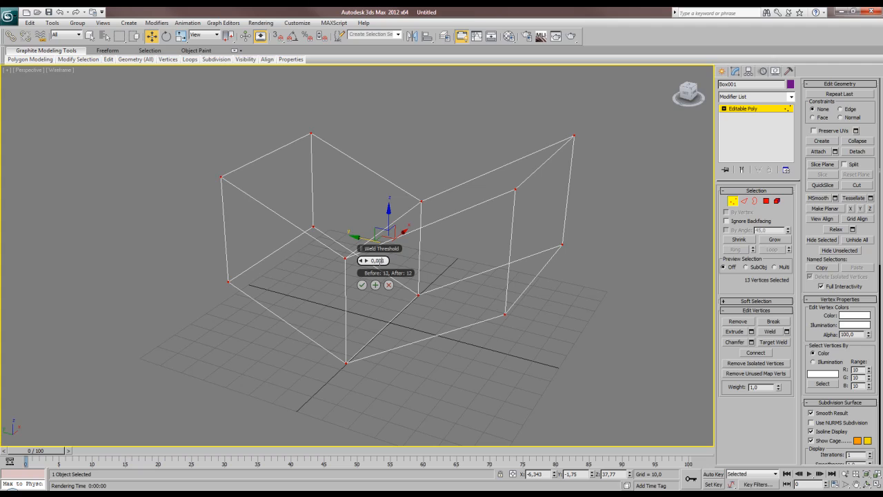